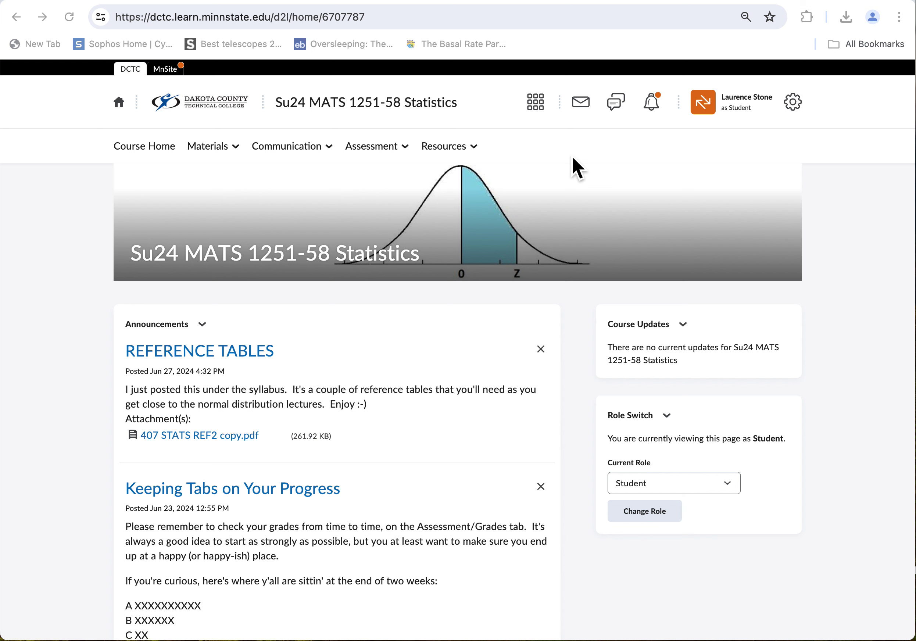
Open the Microsoft Office 365 Suite link from the course's Resources menu.
left_click(478, 157)
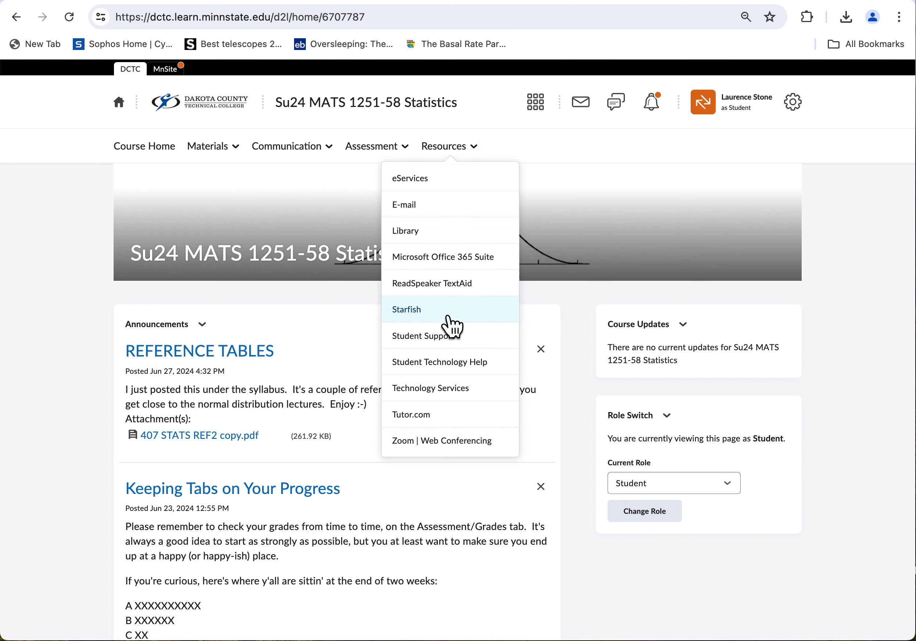
left_click(464, 269)
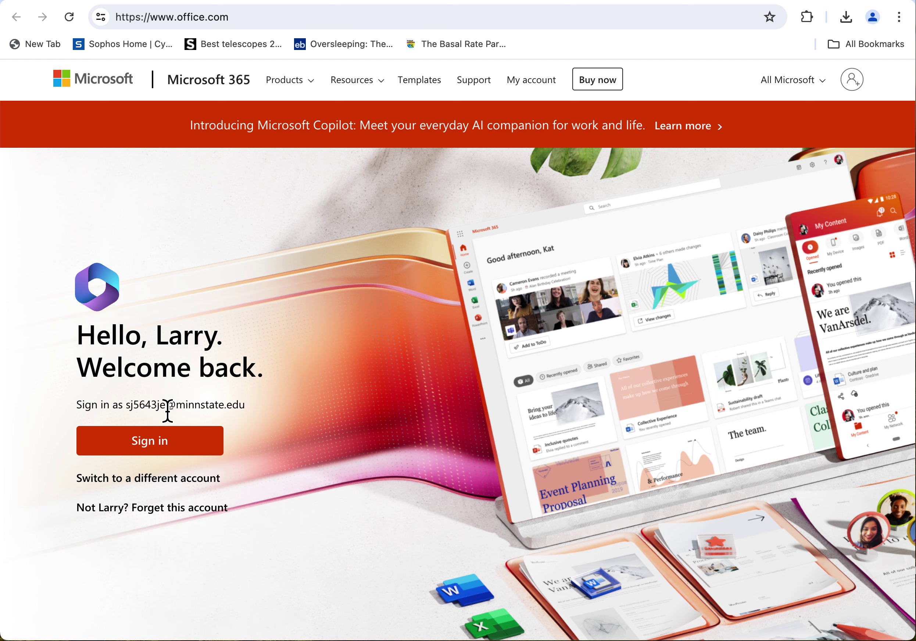
Sign in with the school account password, verify by phone call, and decline staying signed in.
left_click(165, 449)
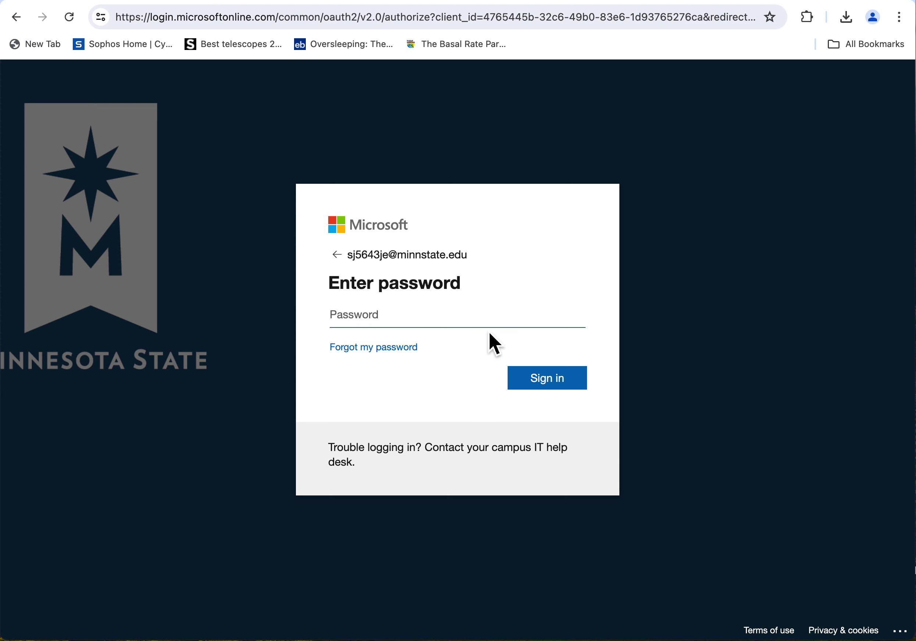
type("•")
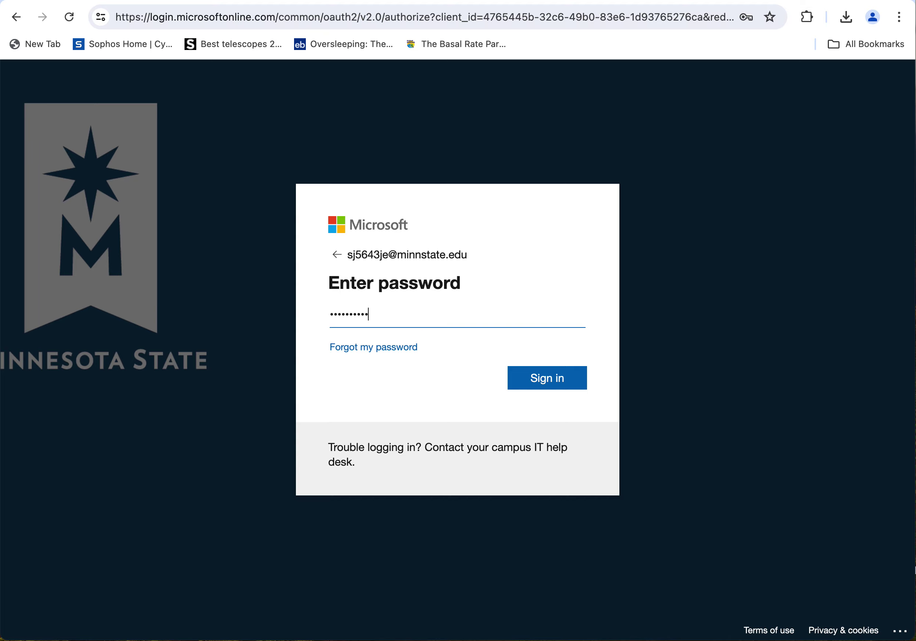
left_click(569, 390)
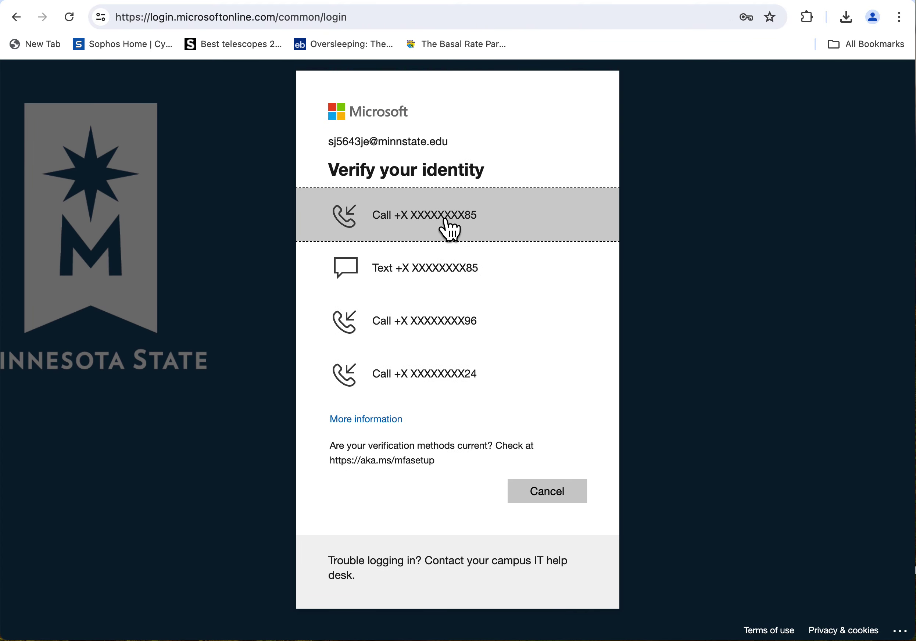
left_click(446, 219)
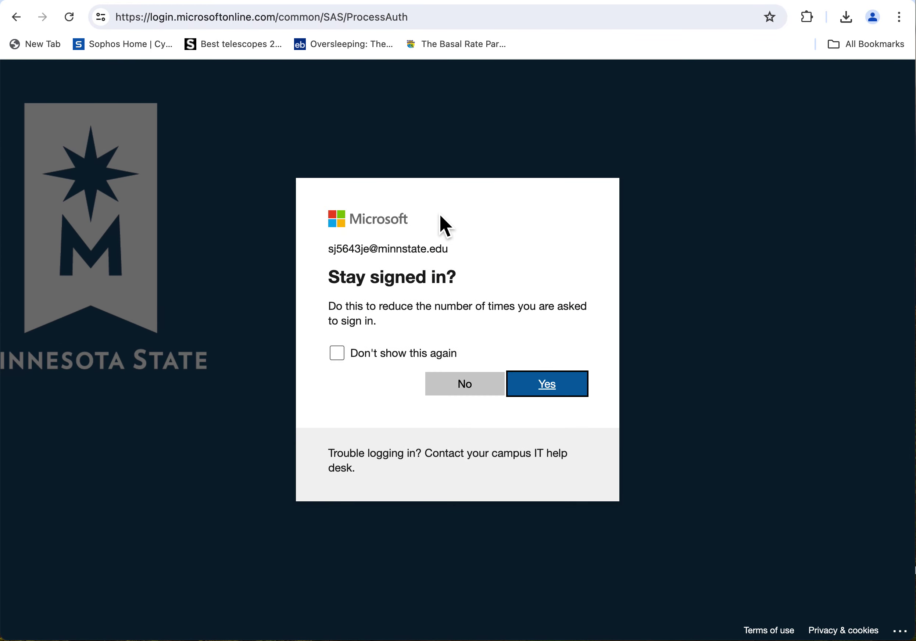
left_click(472, 398)
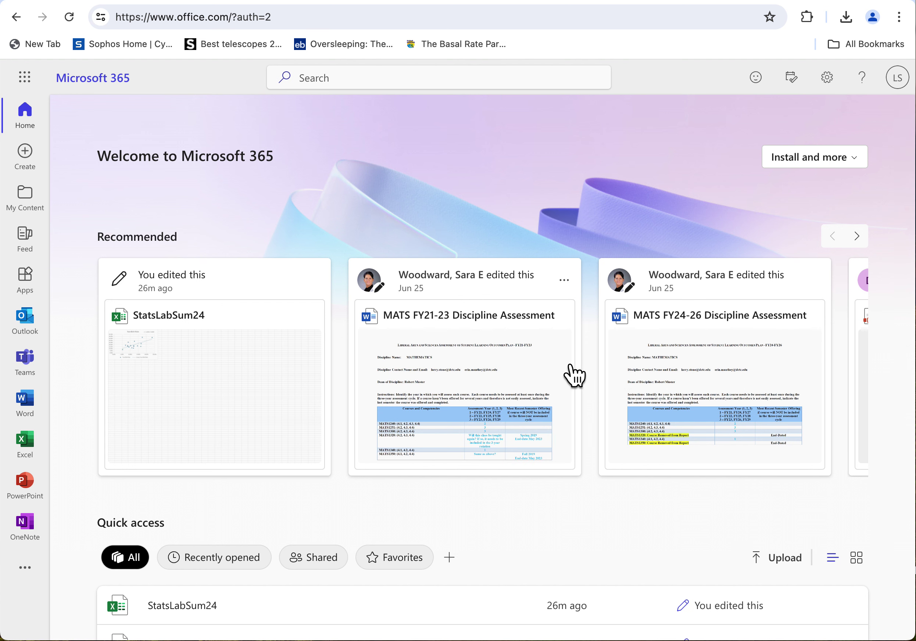
Create a blank workbook (Book 15) from the Excel start page.
scroll(493, 505, "down", 5)
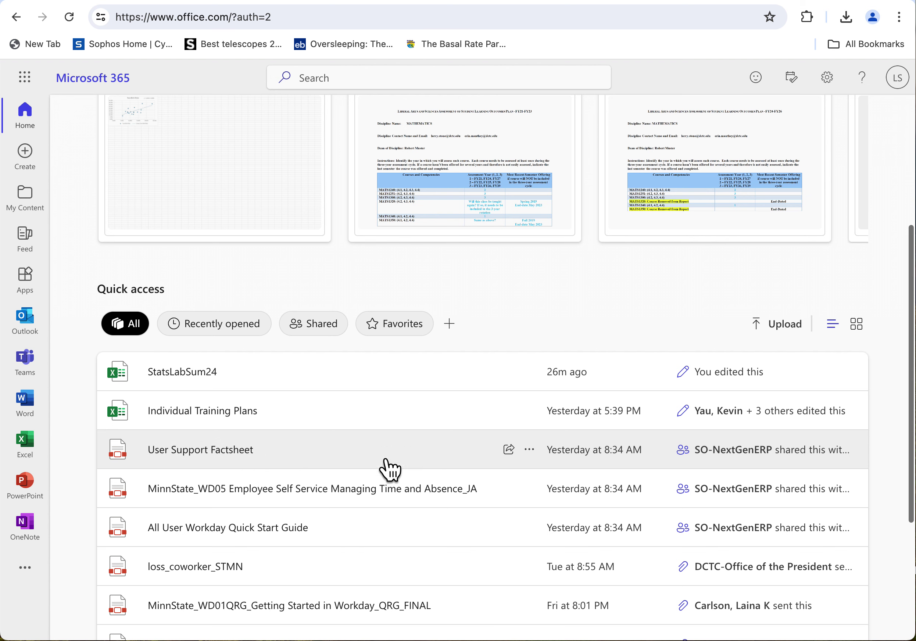
scroll(389, 498, "up", 5)
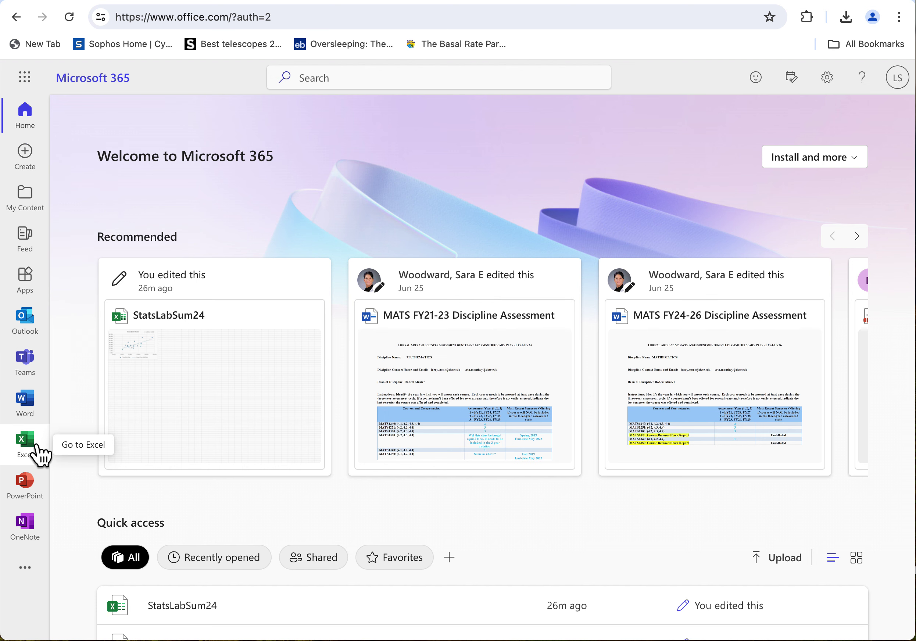
left_click(42, 455)
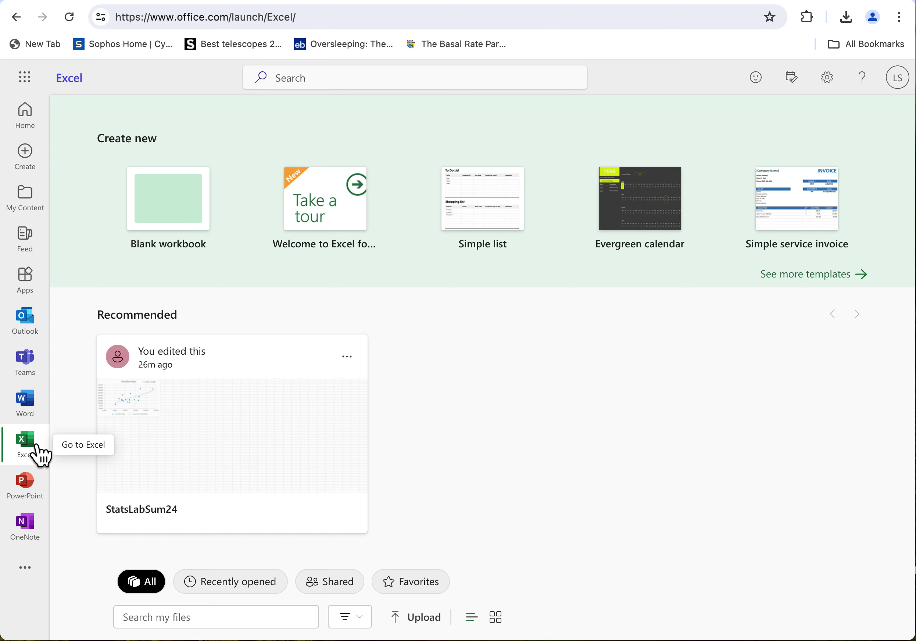
left_click(184, 200)
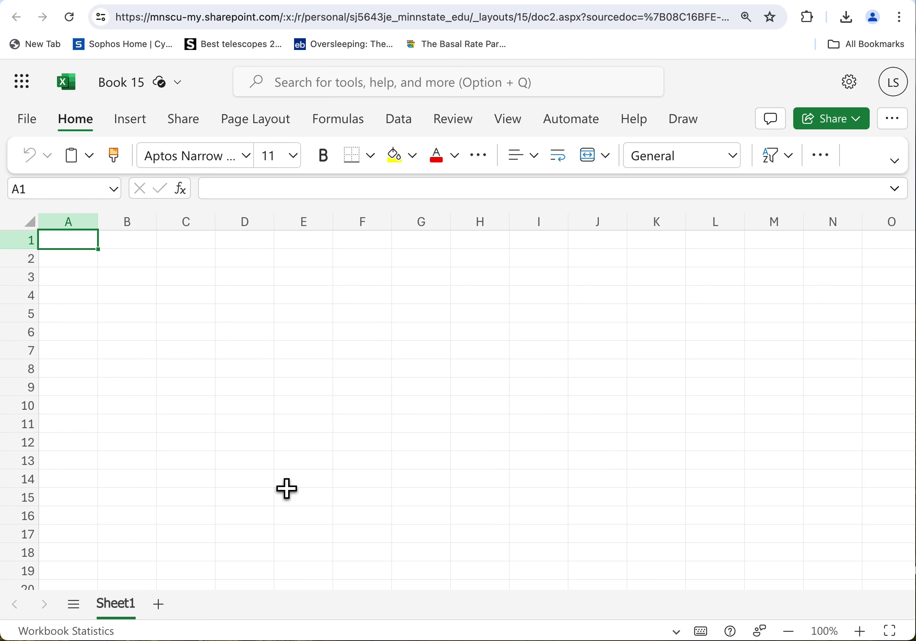
Rename Sheet1 to 'Fits' and add a second sheet named 'Conf Intervals'.
double_click(119, 608)
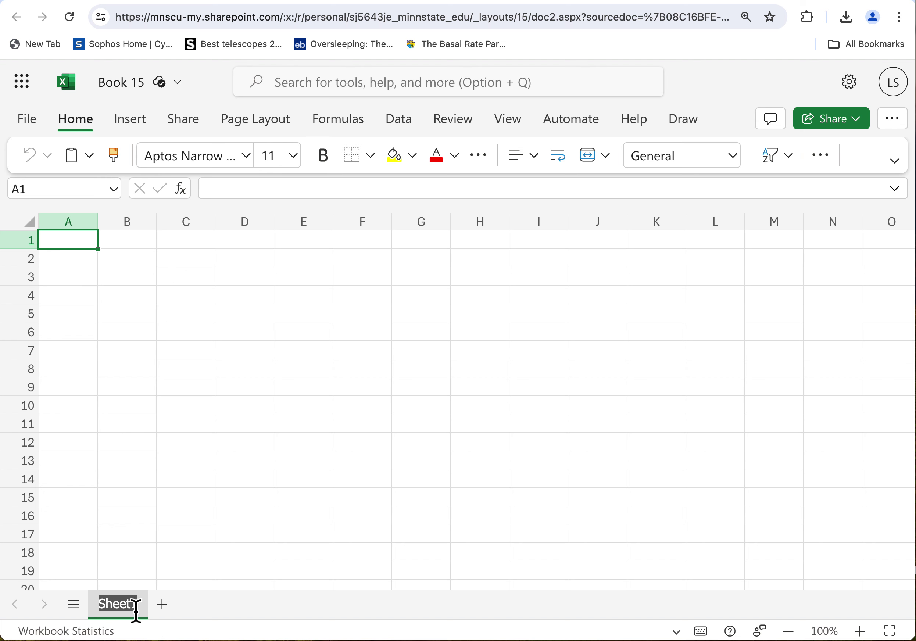
type("Fits")
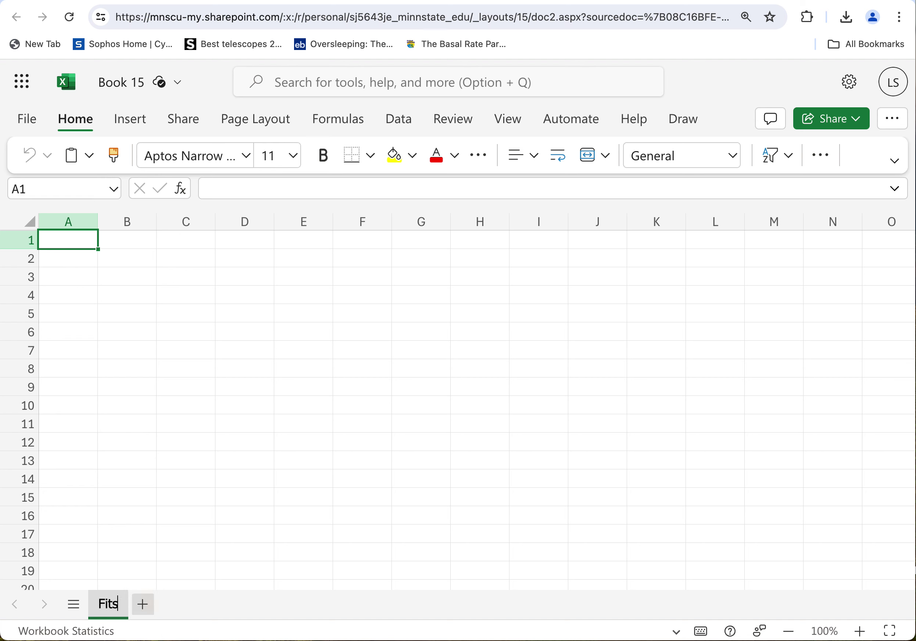
left_click(145, 610)
double_click(151, 616)
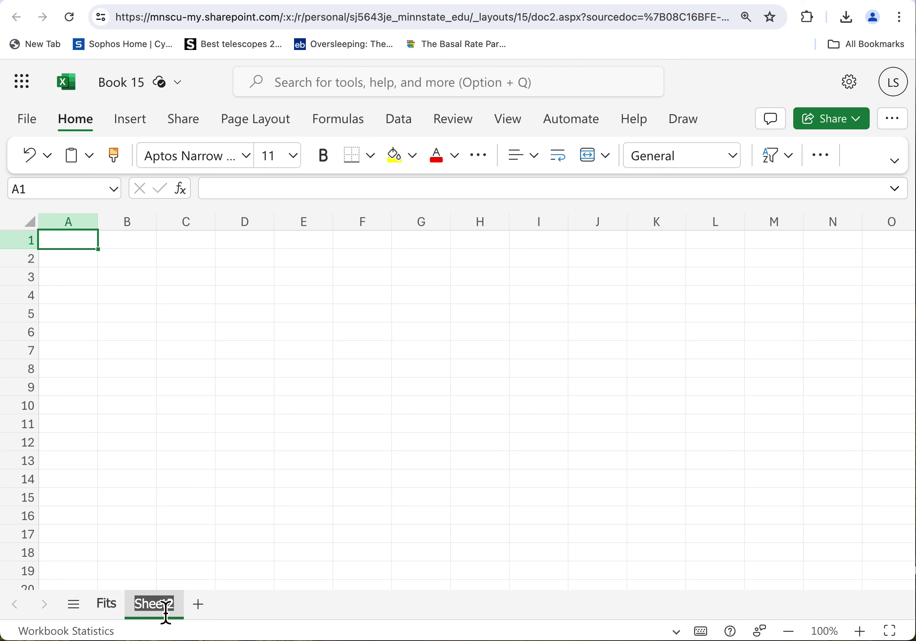
type("Conf Inter")
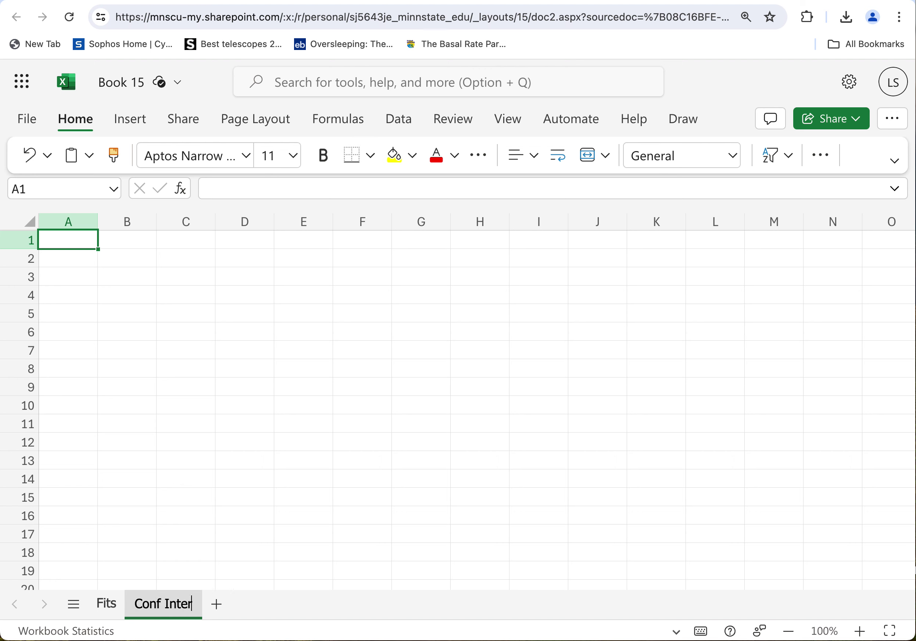
type("vals")
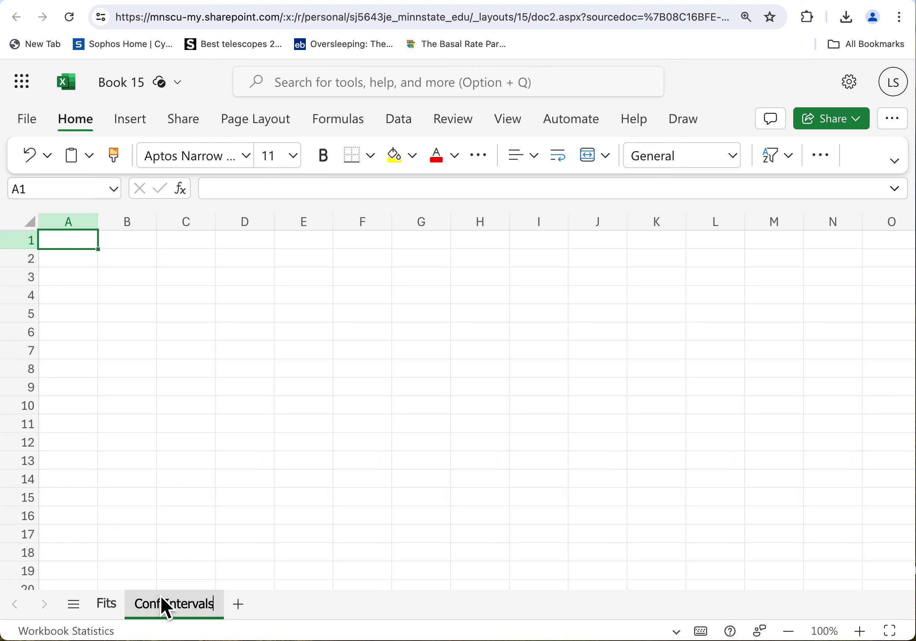
Add sheets named 'Prob Distributions' and 'Prob Experiment', then return to Fits.
left_click(240, 607)
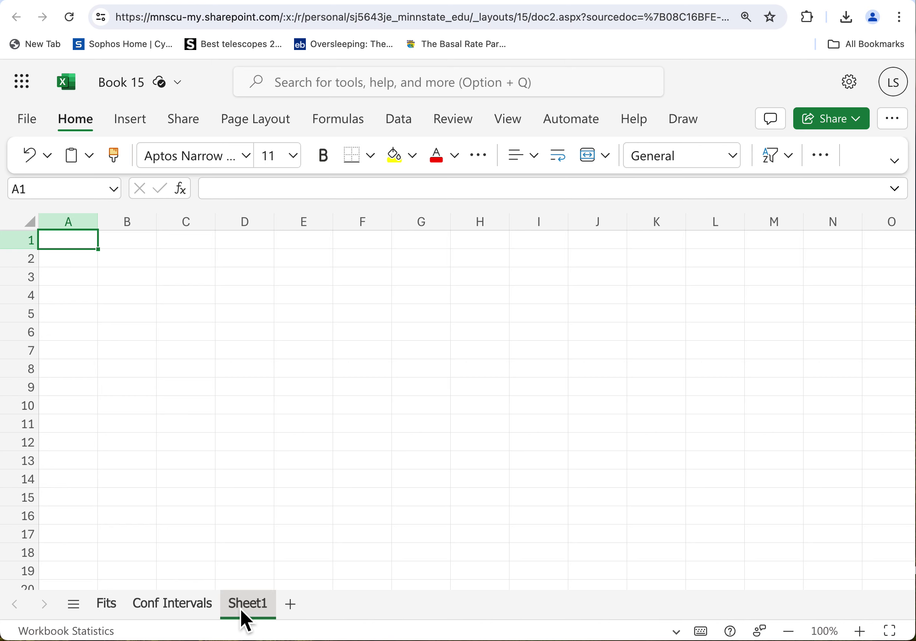
double_click(243, 610)
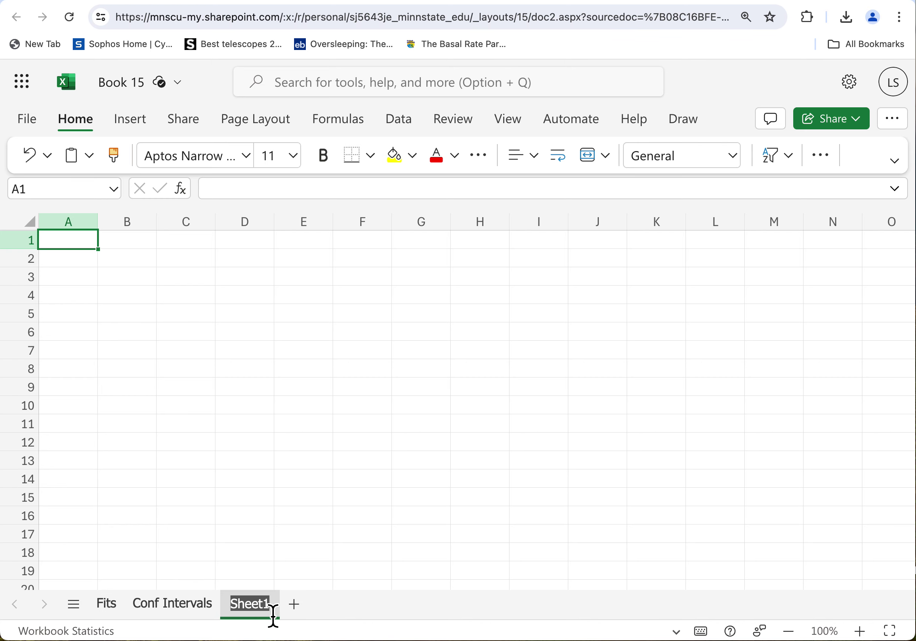
type("Prob")
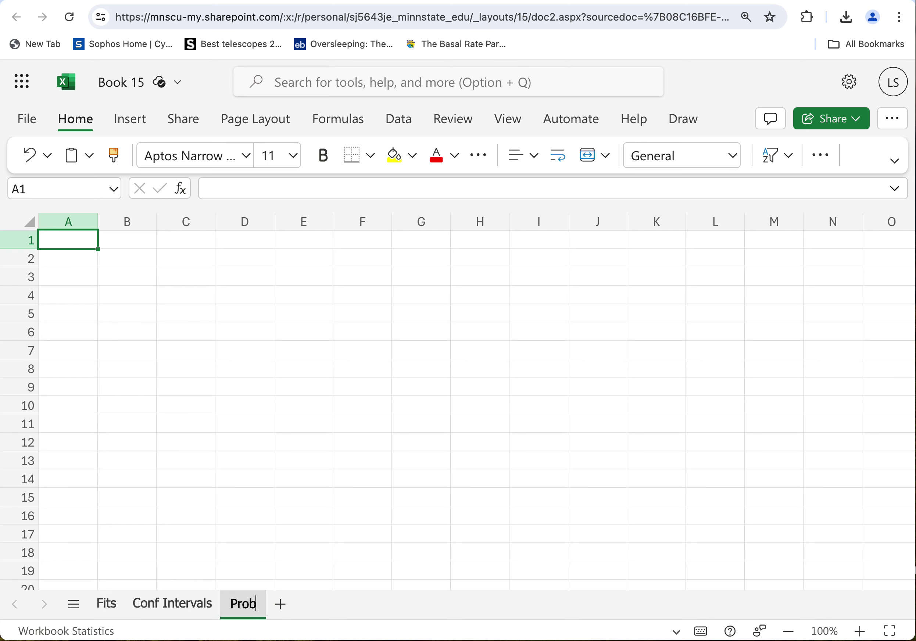
type(" Distributions")
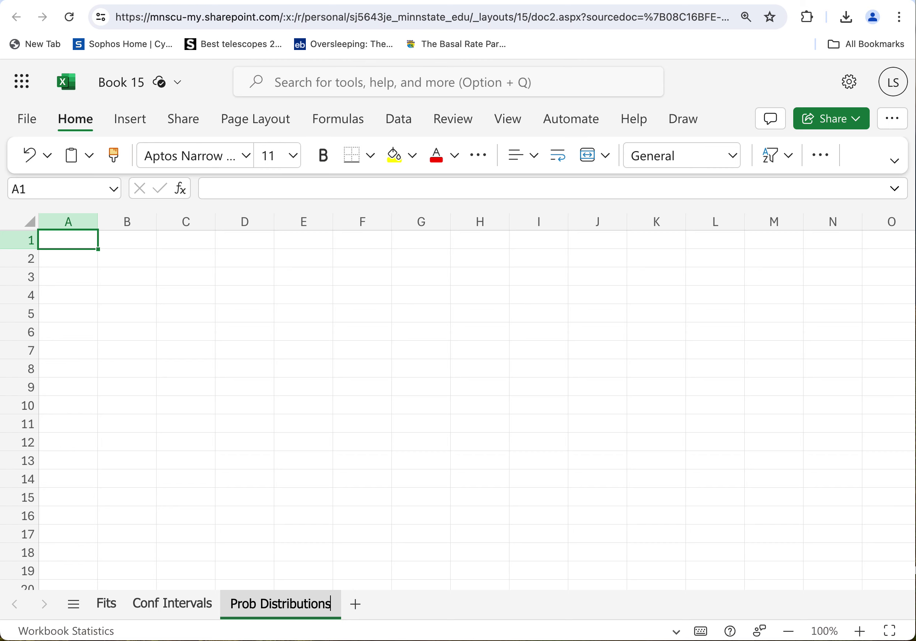
left_click(356, 606)
double_click(367, 607)
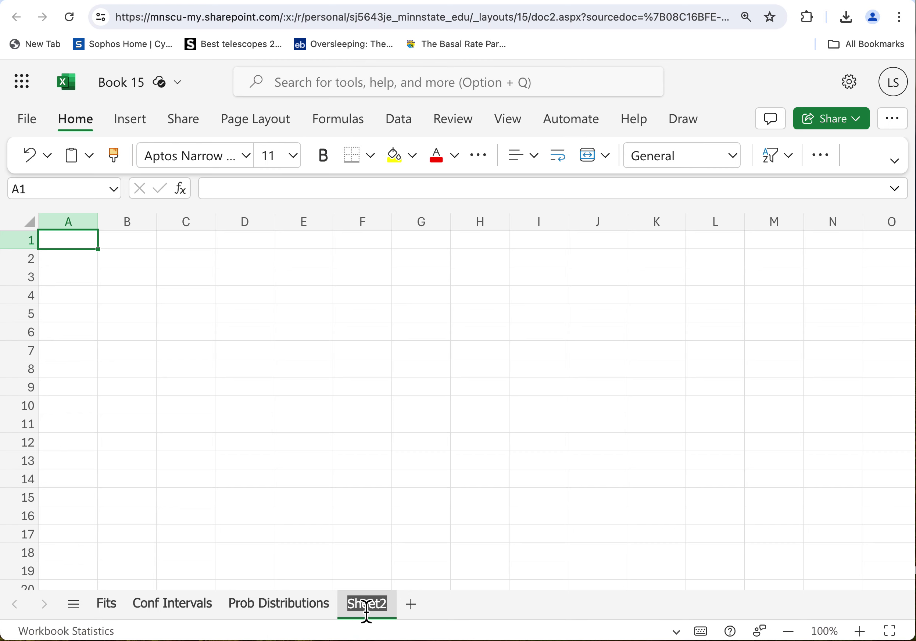
type("Prob ")
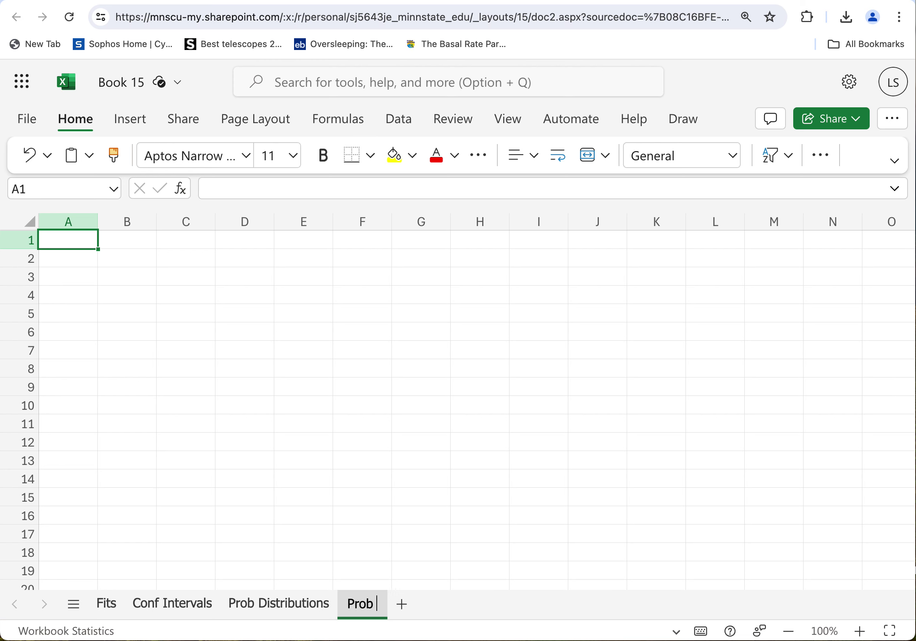
type("Experiment")
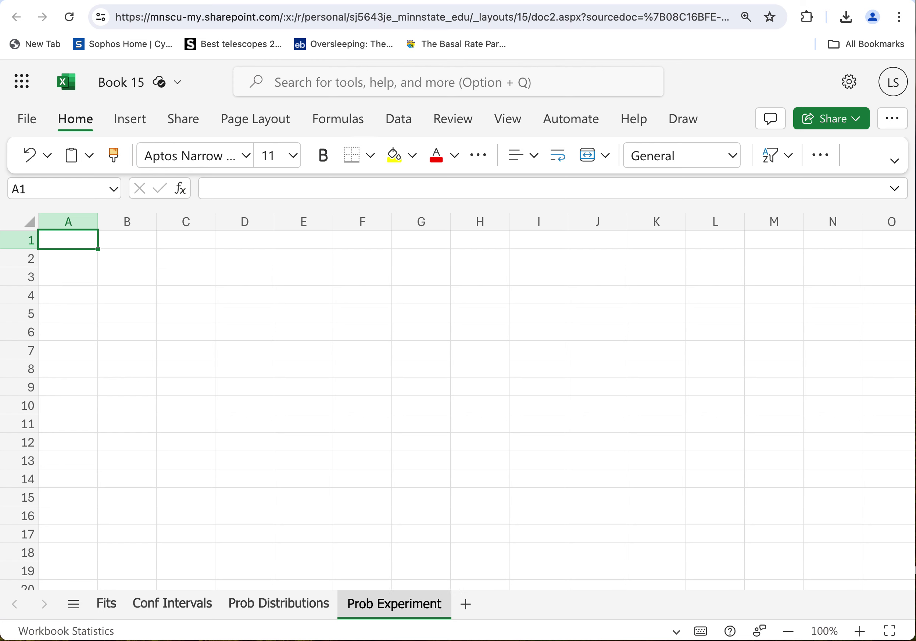
left_click(208, 538)
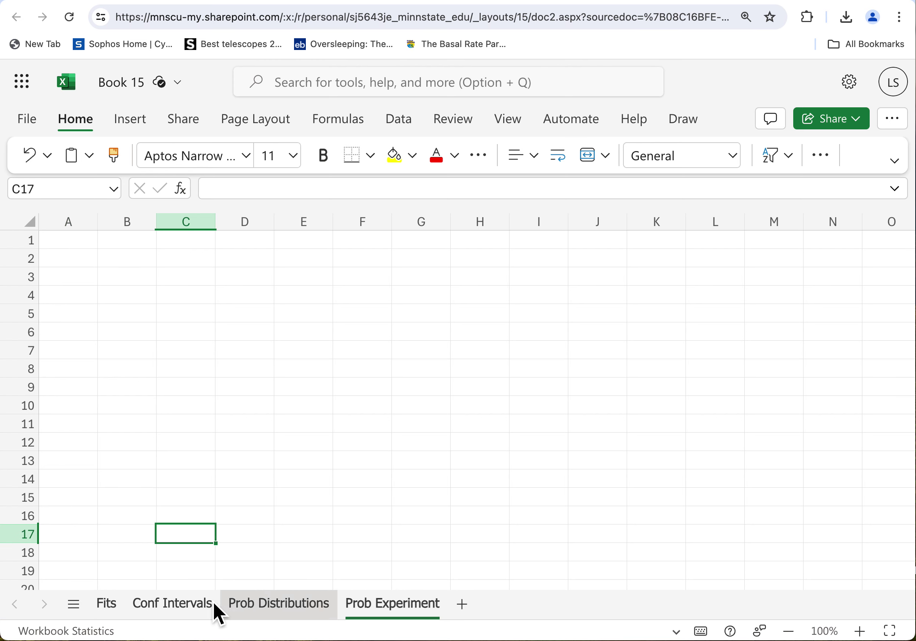
left_click(118, 610)
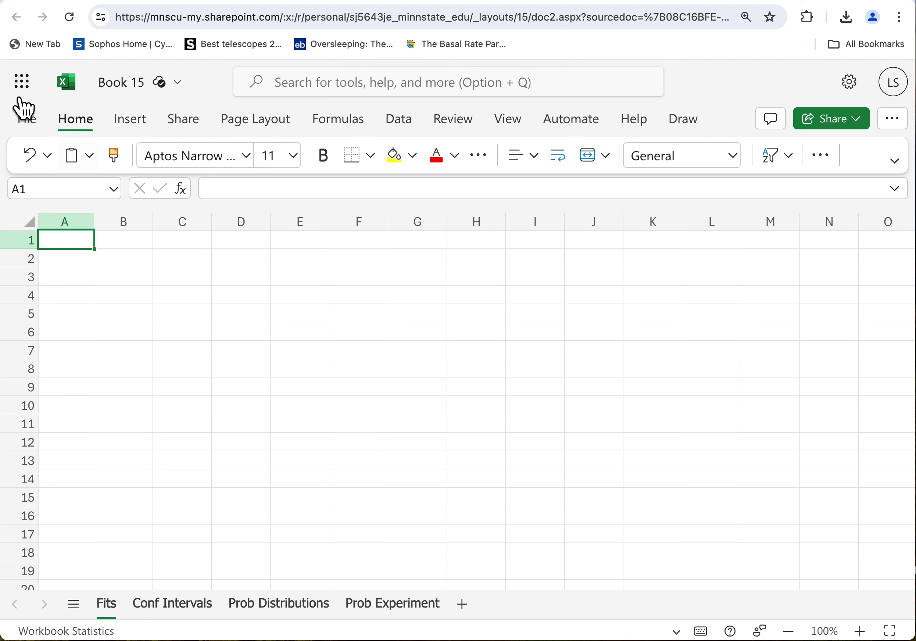
Rename Book 15 to 'Stats Week 8' through File > Save As > Rename.
left_click(31, 122)
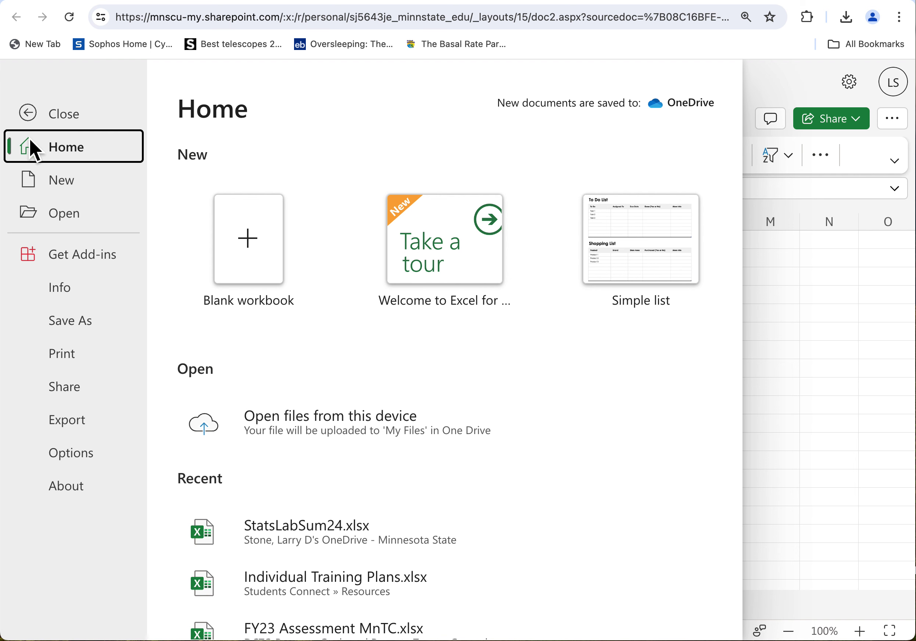
left_click(60, 327)
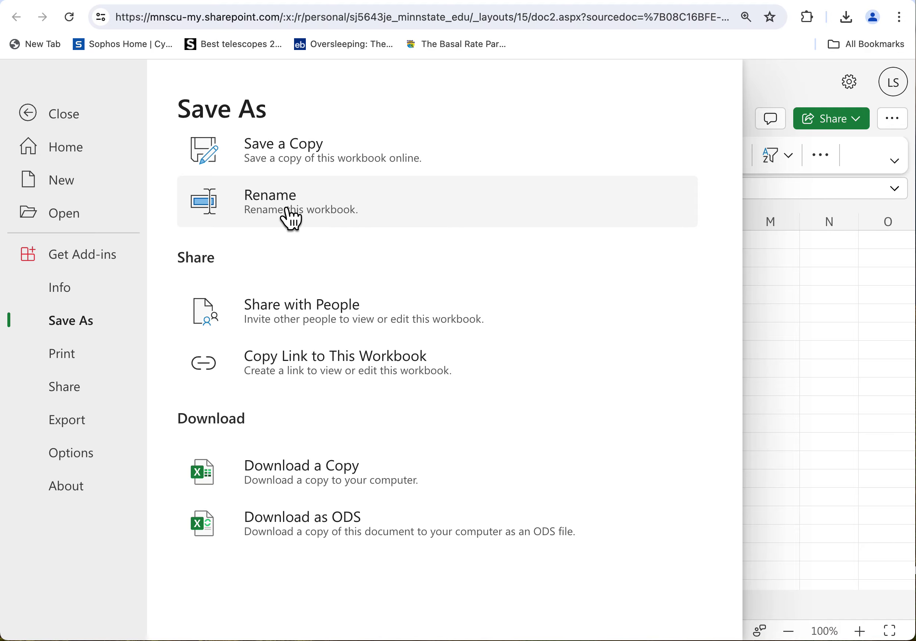
left_click(291, 219)
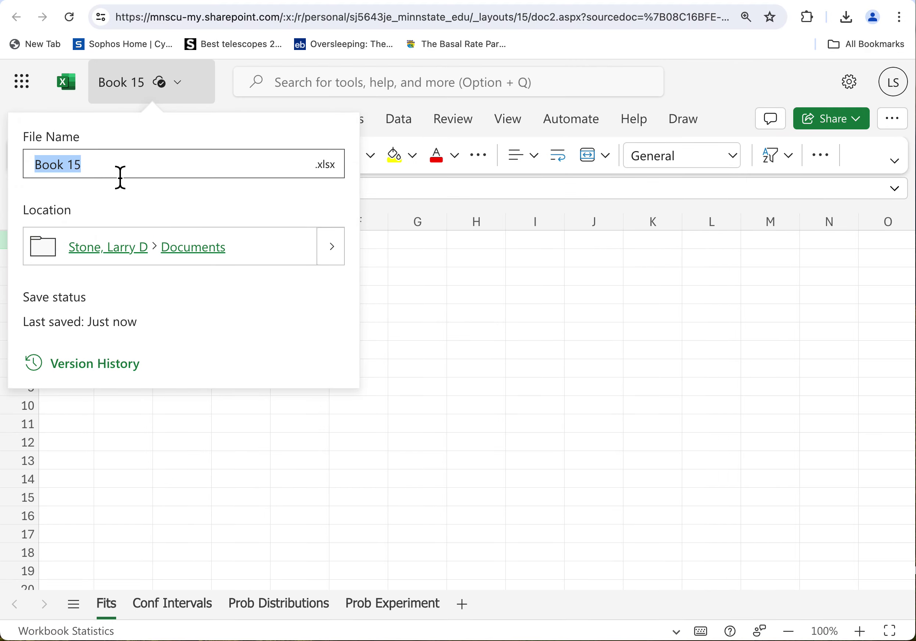
type("Stats Week 8")
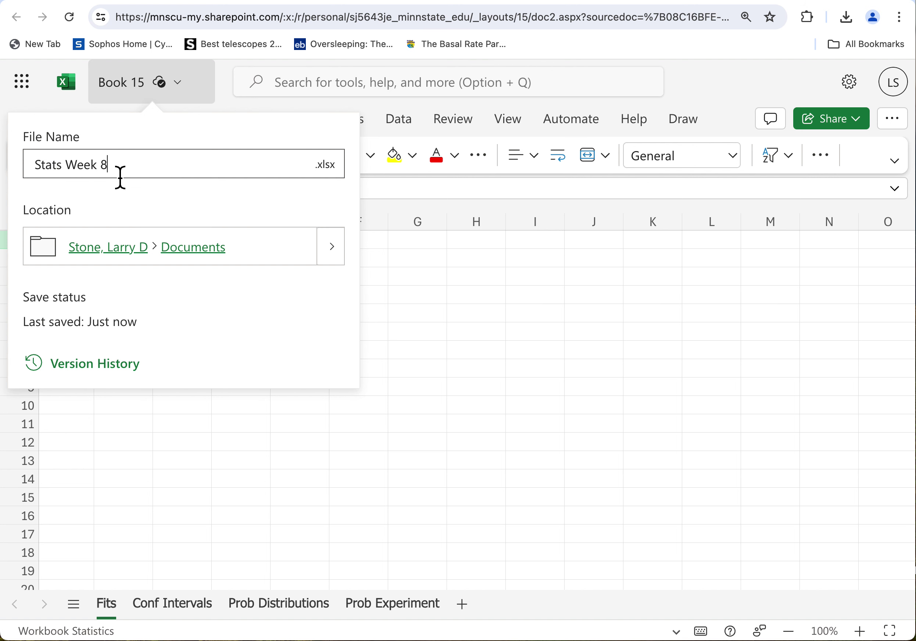
key("Return")
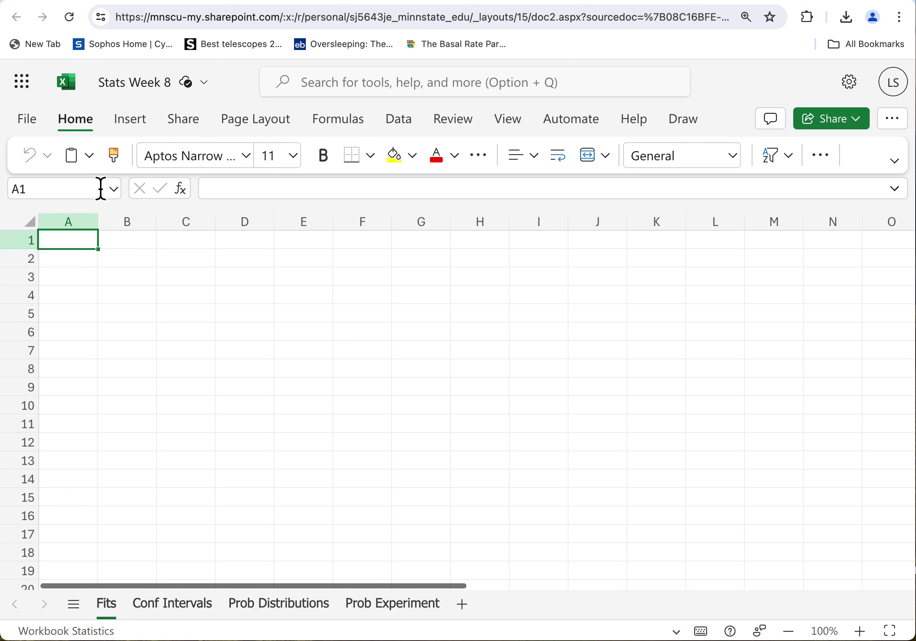
Open the File menu to show Save As and download options for Stats Week 8.
left_click(34, 120)
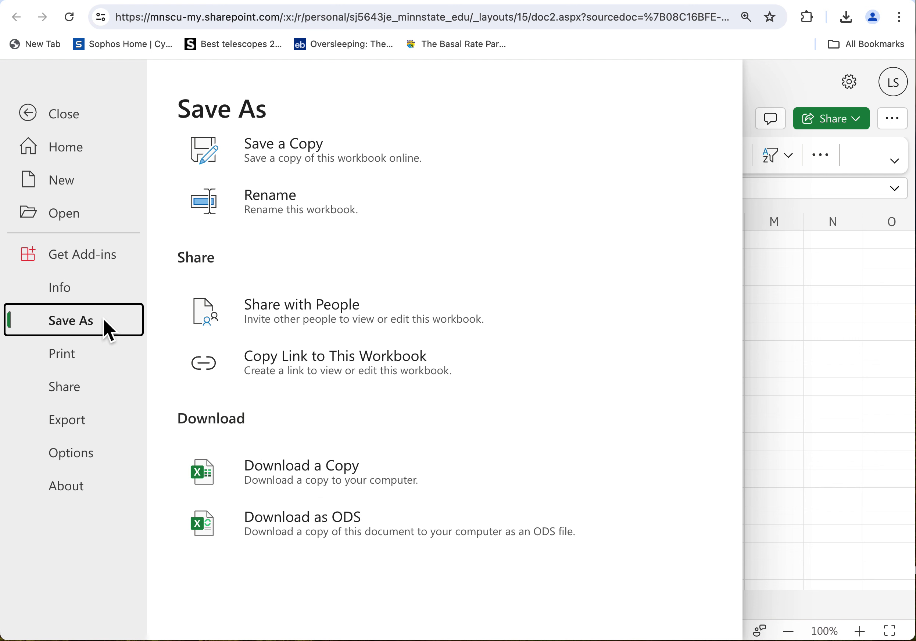
left_click(70, 423)
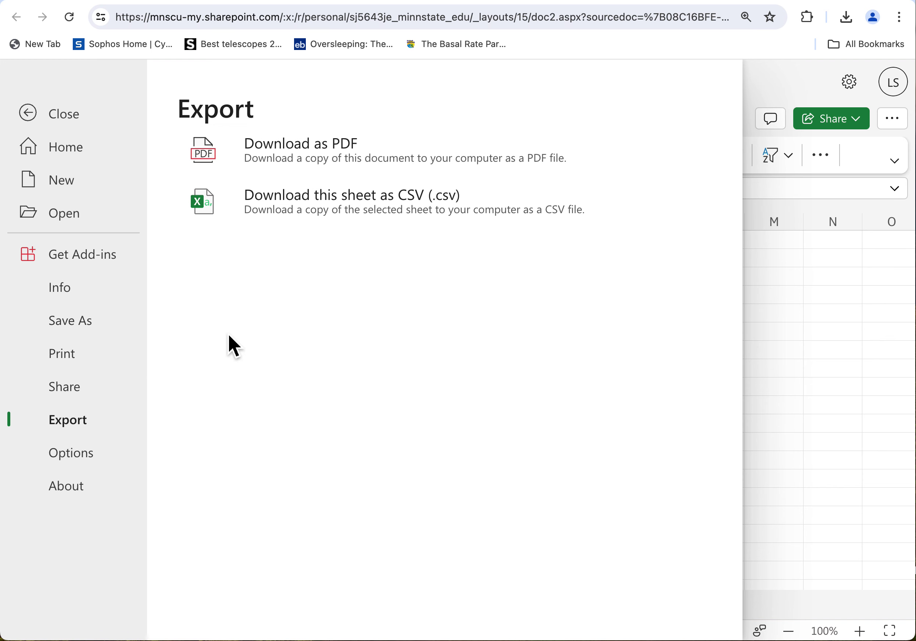
left_click(83, 324)
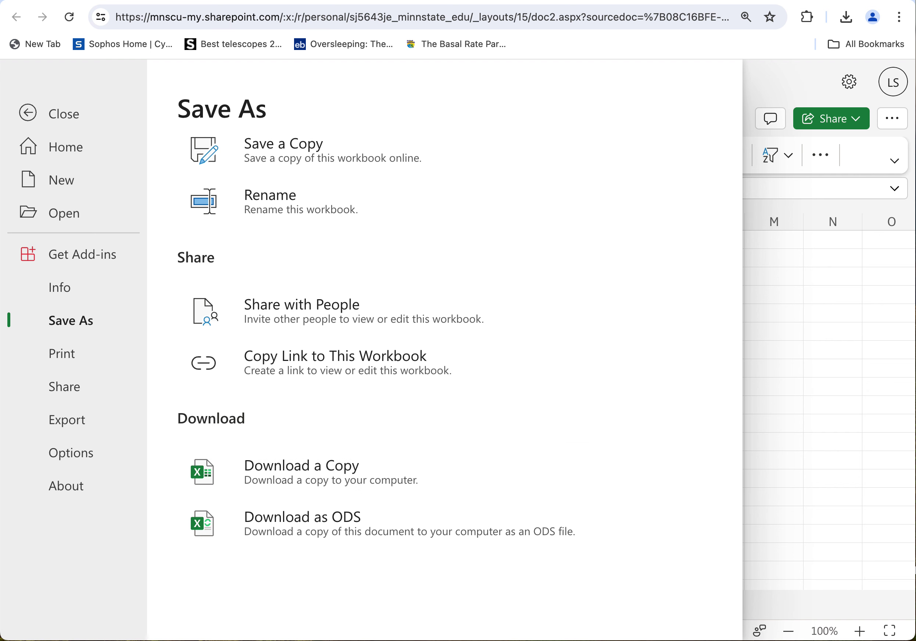
left_click(66, 123)
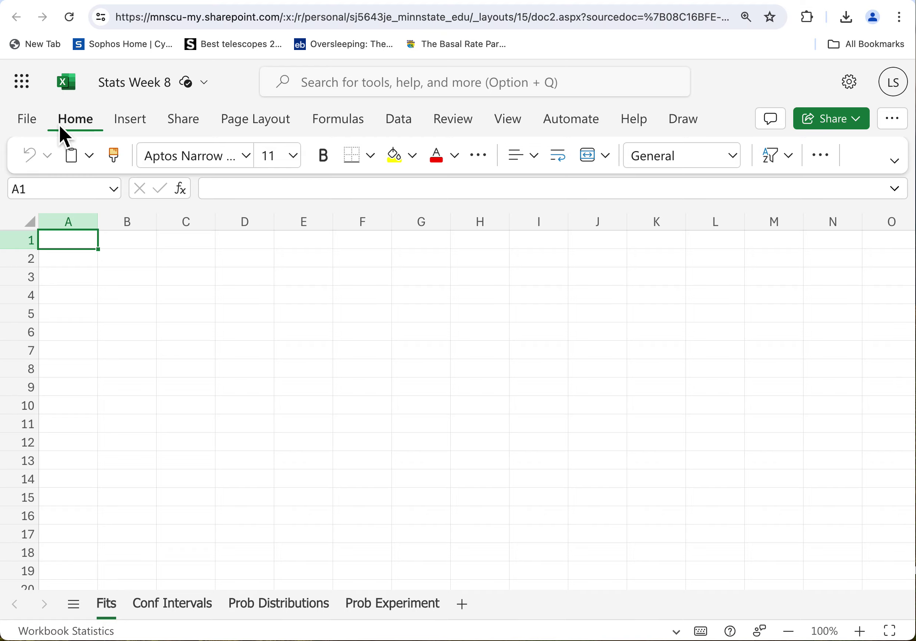
left_click(29, 125)
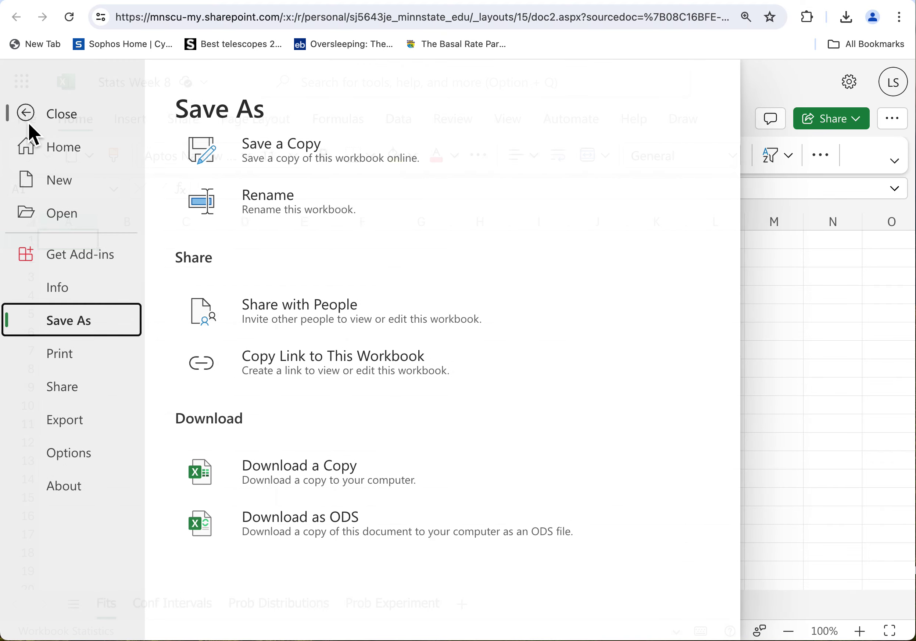
left_click(60, 119)
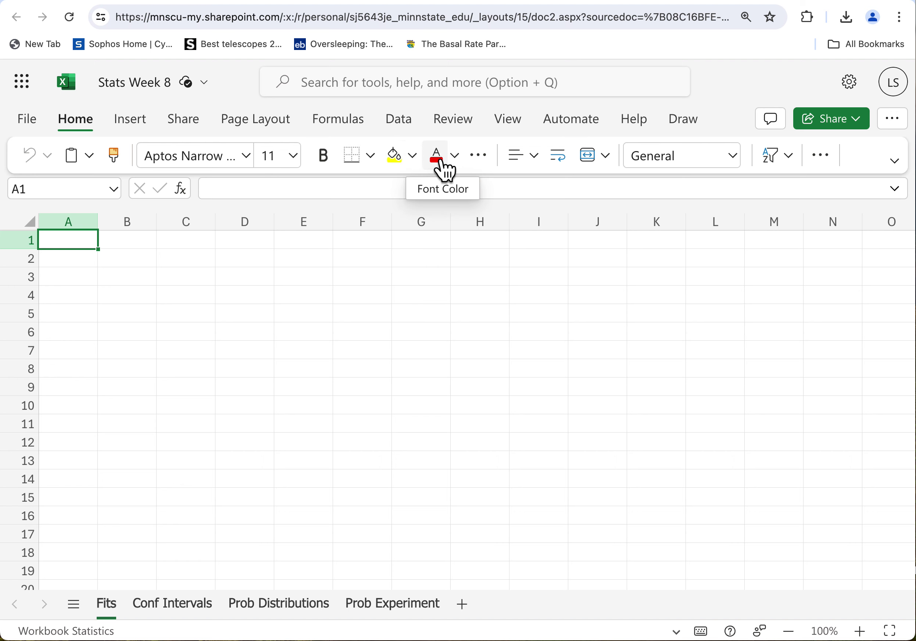
Look through the extra font options and Align dropdown, then select cell E9.
left_click(487, 168)
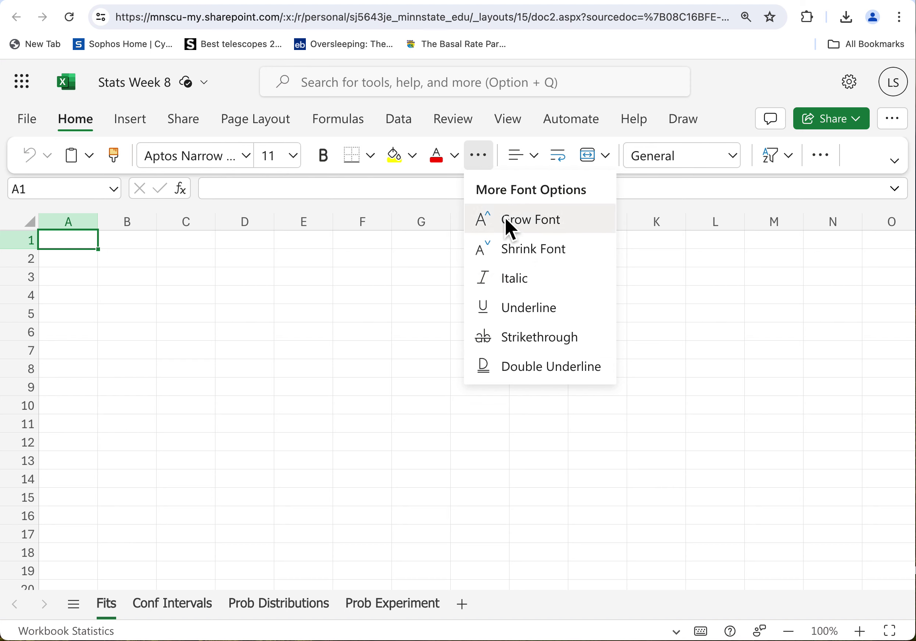
left_click(538, 160)
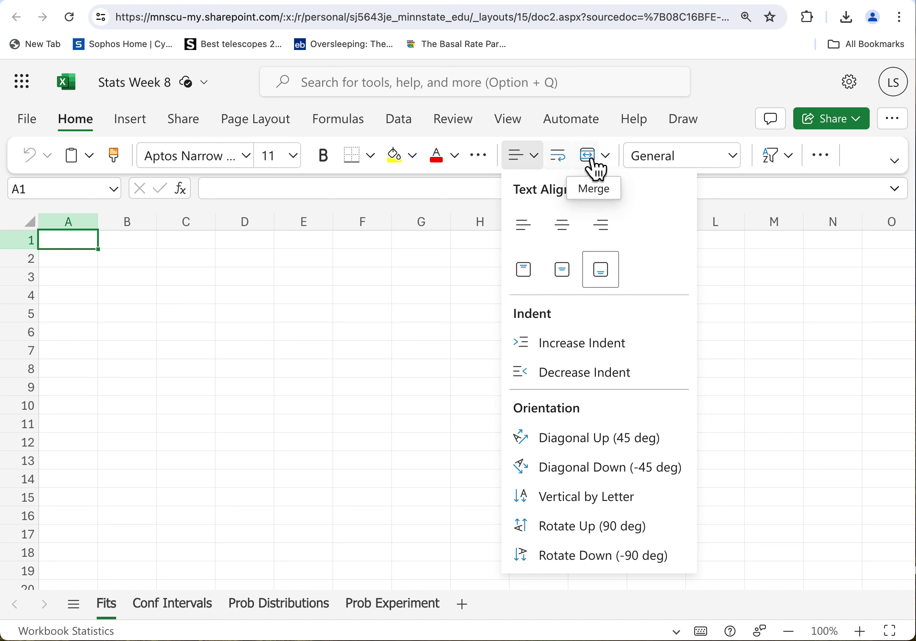
left_click(740, 364)
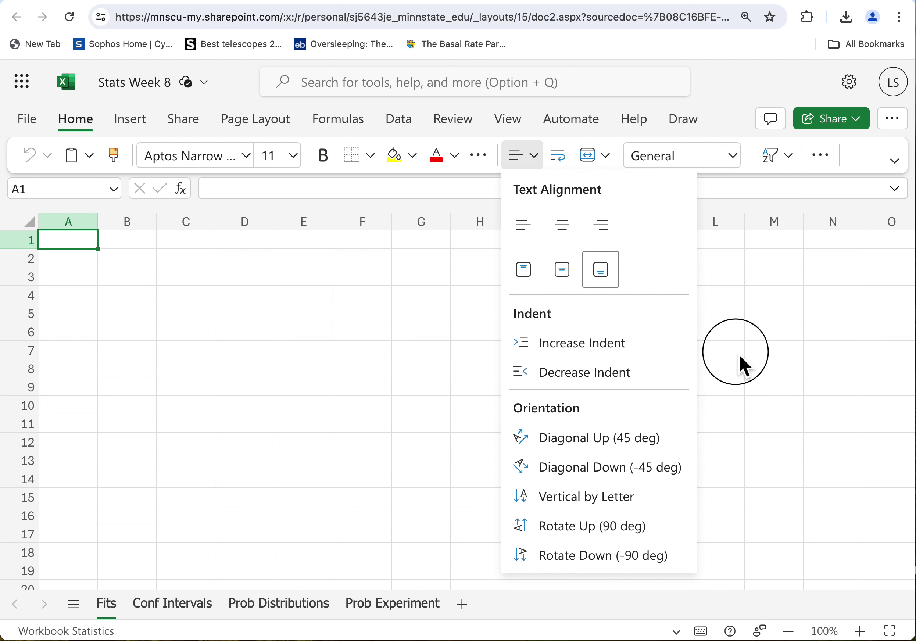
left_click(298, 391)
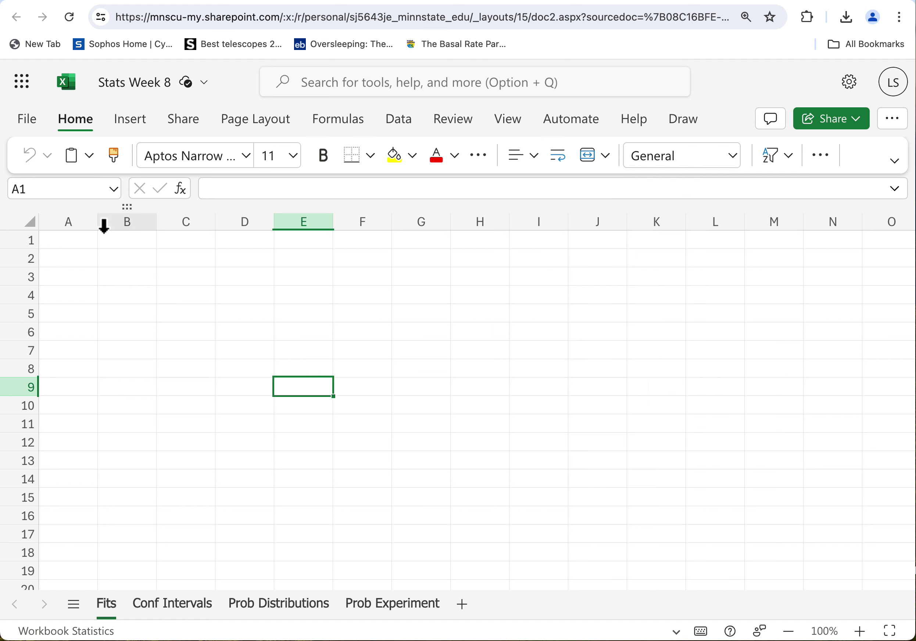
Select A1:D1 and merge it into a single header cell.
left_click(74, 246)
left_click_drag(74, 245, 266, 242)
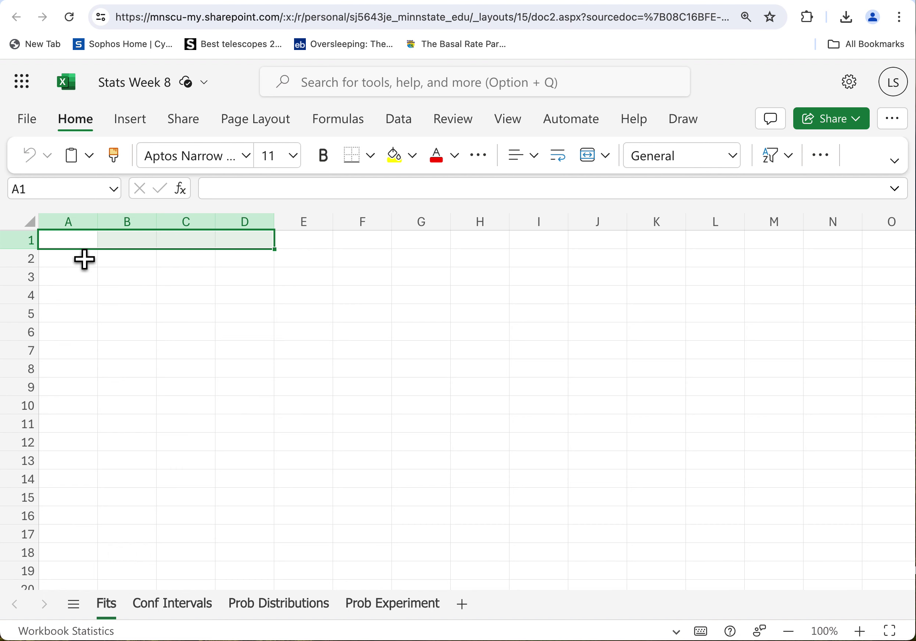
left_click(179, 346)
left_click(71, 247)
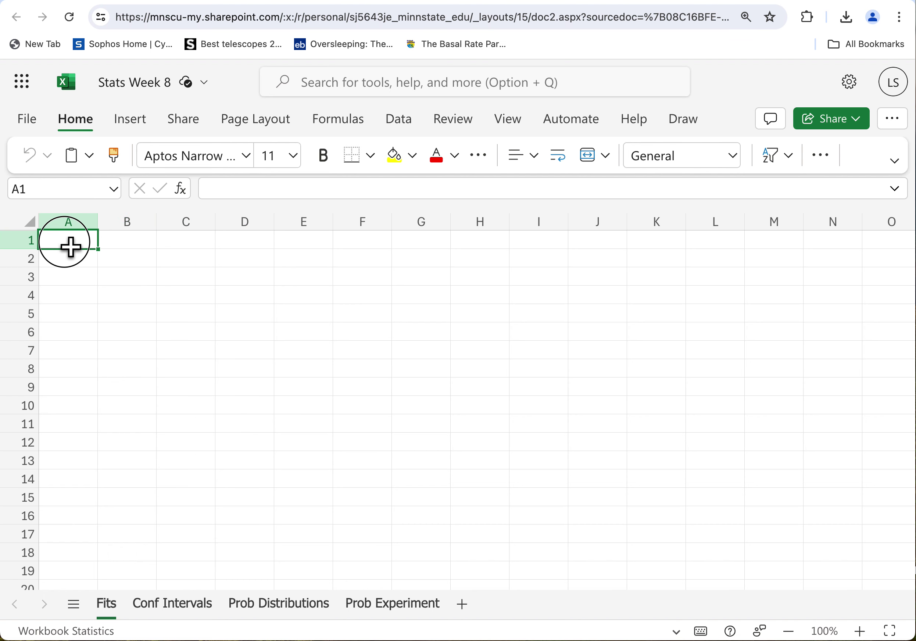
left_click(179, 354)
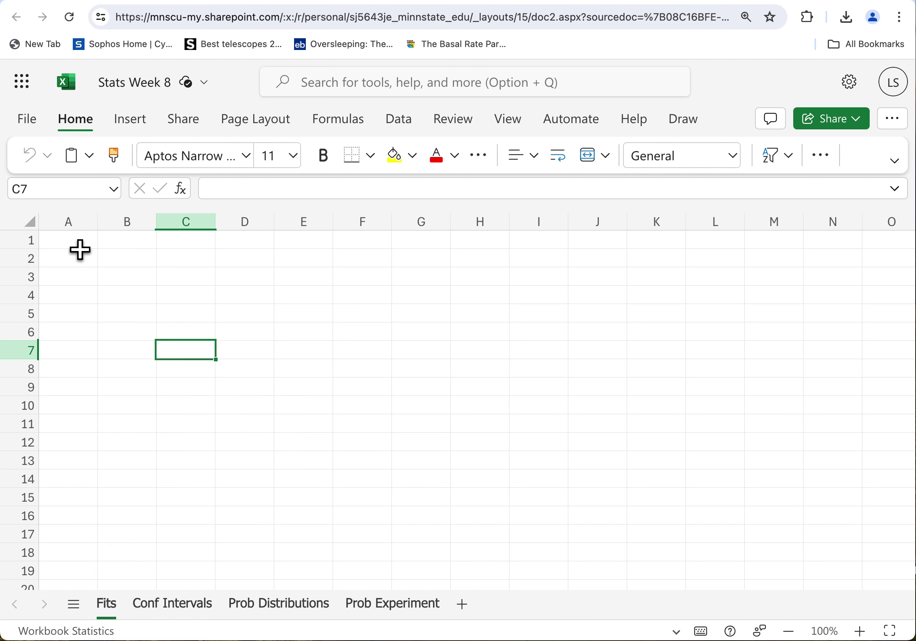
left_click_drag(81, 250, 251, 244)
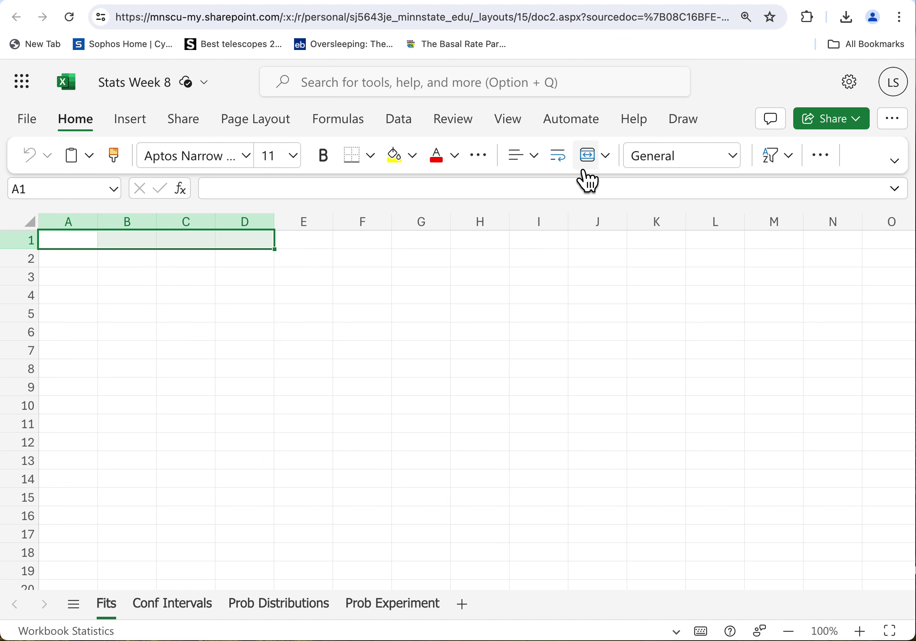
left_click(600, 172)
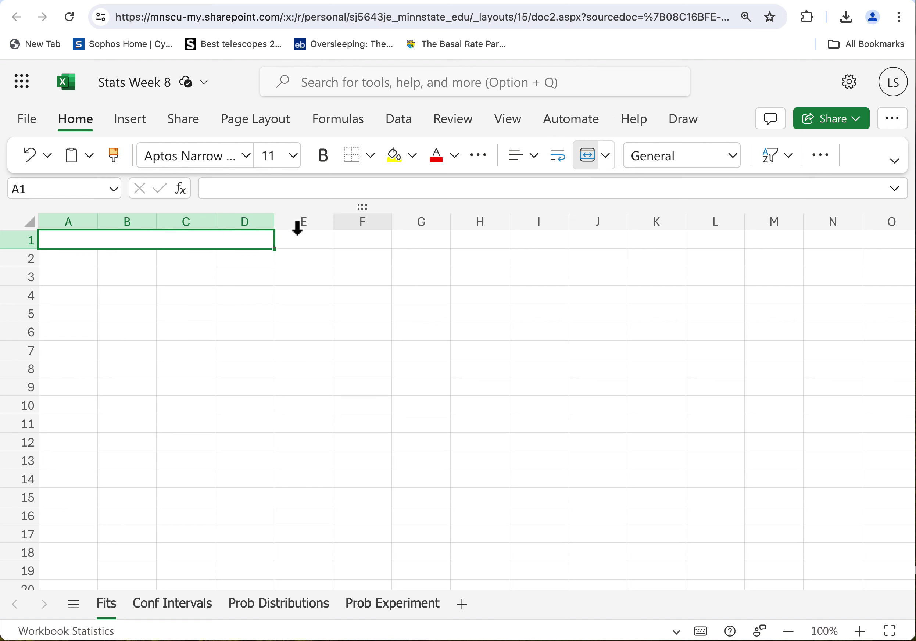
Enter 'Title' in the merged A1 header cell.
left_click(225, 356)
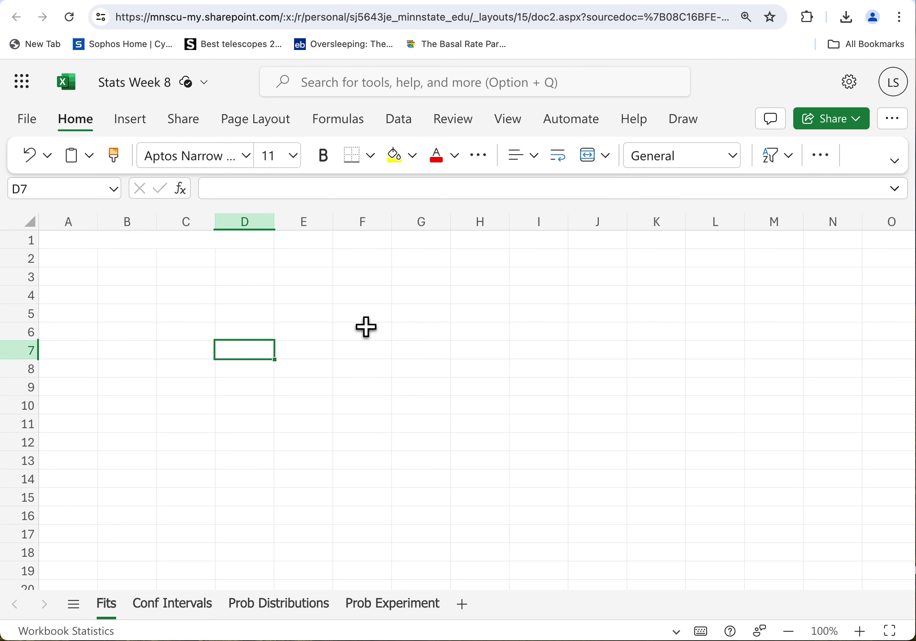
left_click(174, 247)
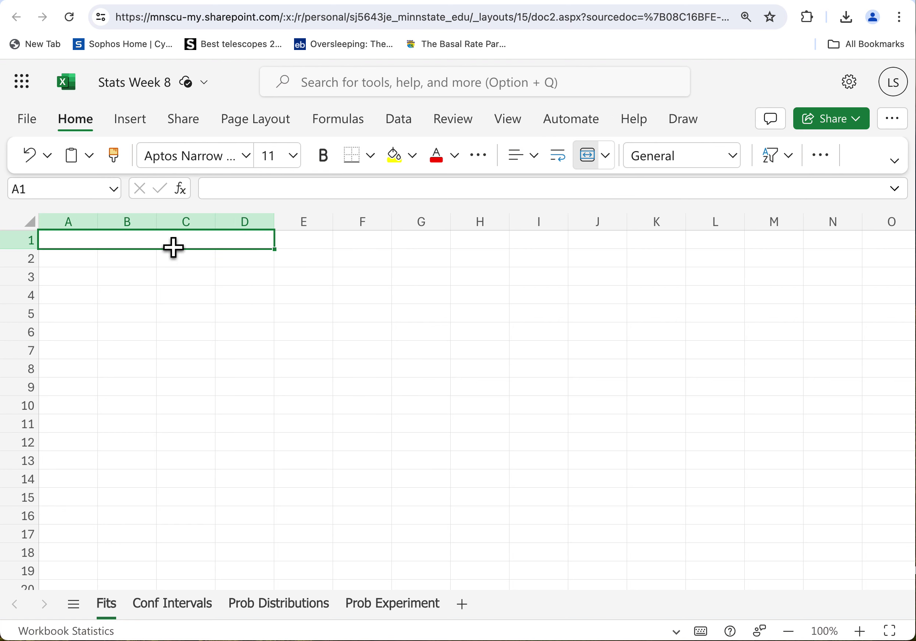
type("Title")
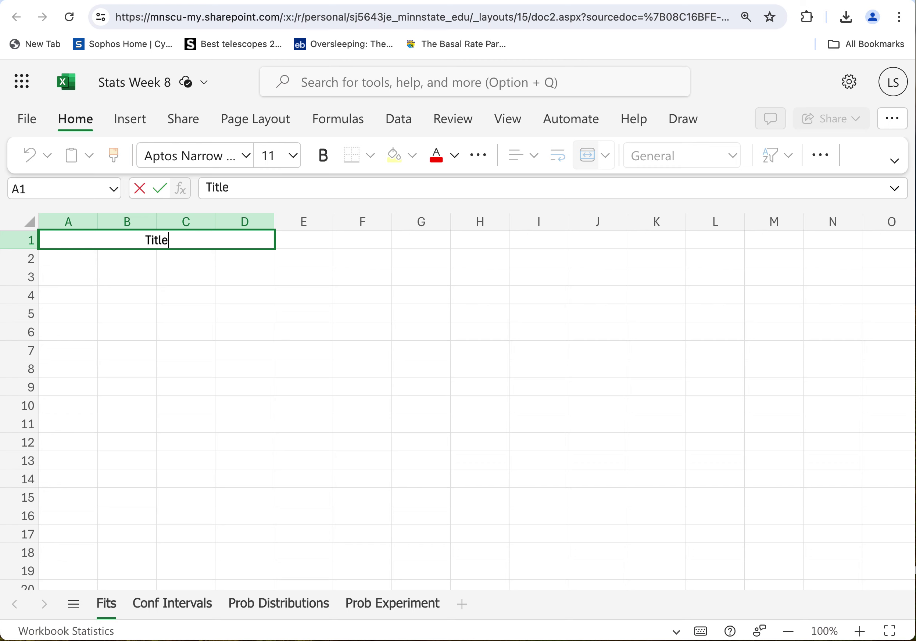
left_click(194, 331)
left_click(201, 241)
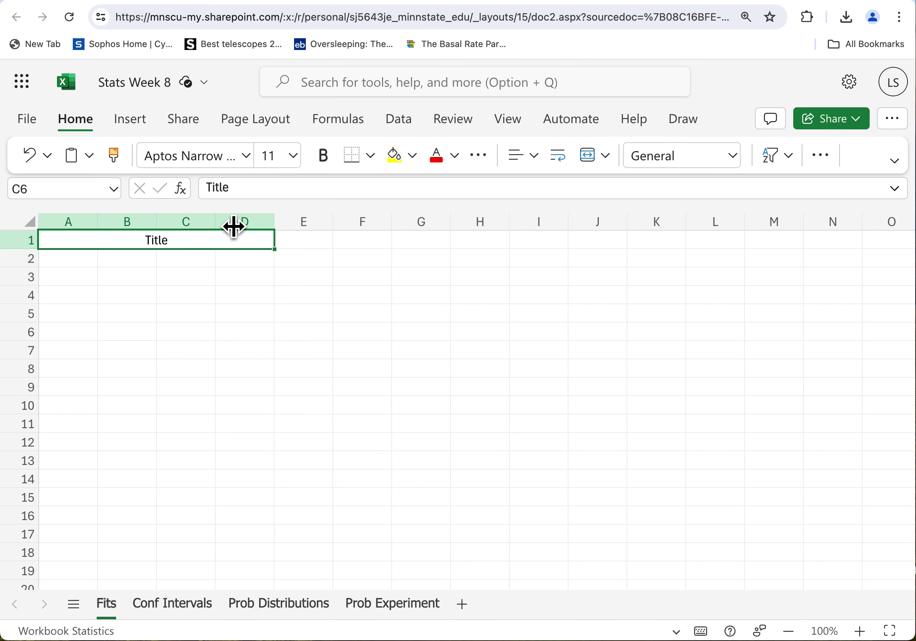
Center 'Title' horizontally across the merged A1:D1 header.
left_click(543, 163)
left_click(523, 225)
left_click(189, 314)
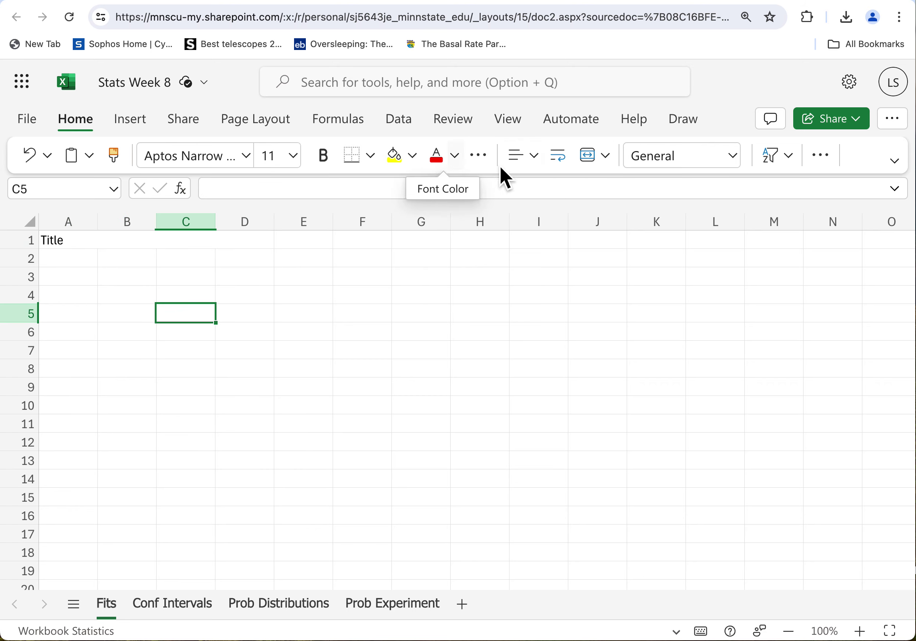
left_click(544, 168)
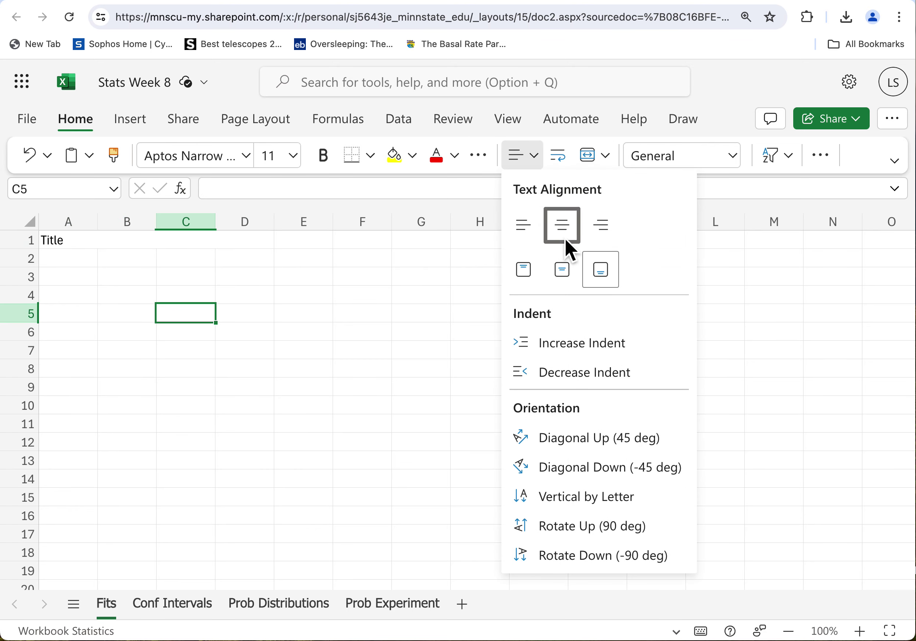
left_click(564, 237)
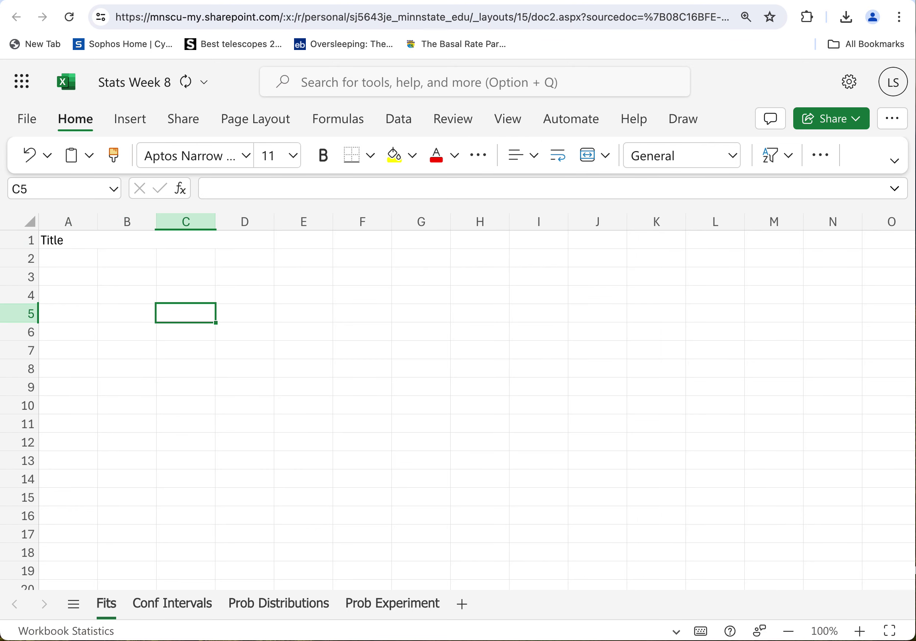
left_click(545, 170)
left_click(564, 237)
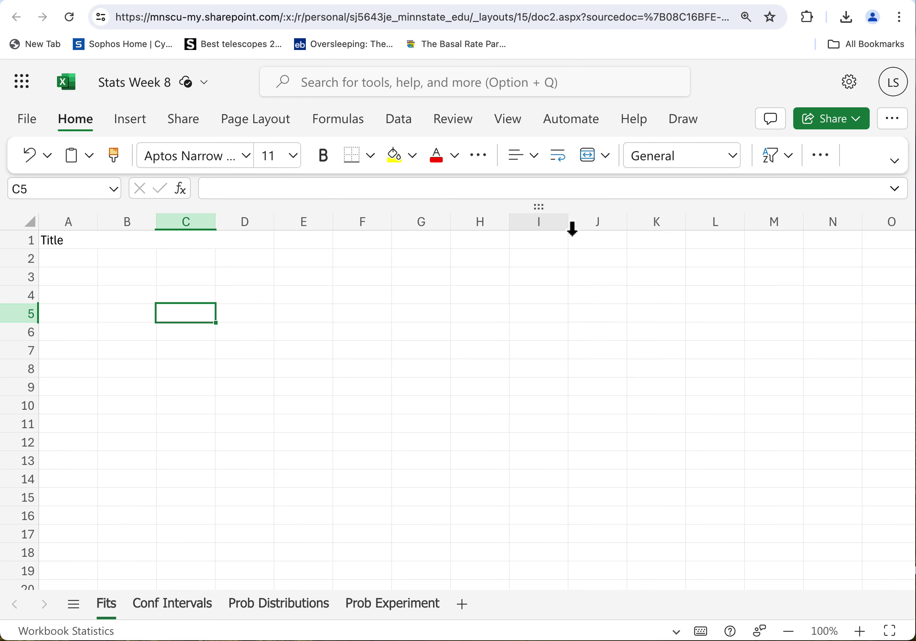
left_click(434, 336)
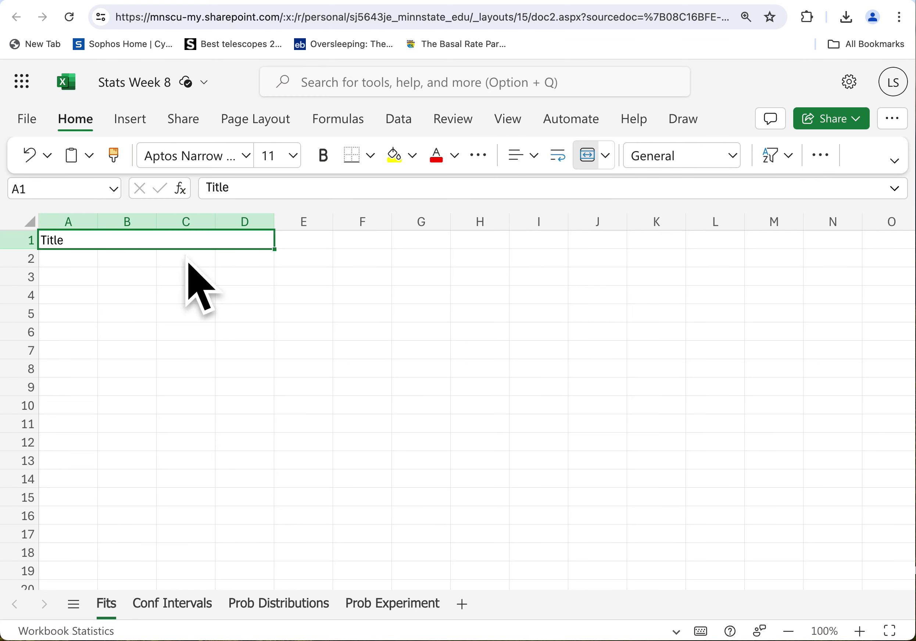
left_click(534, 156)
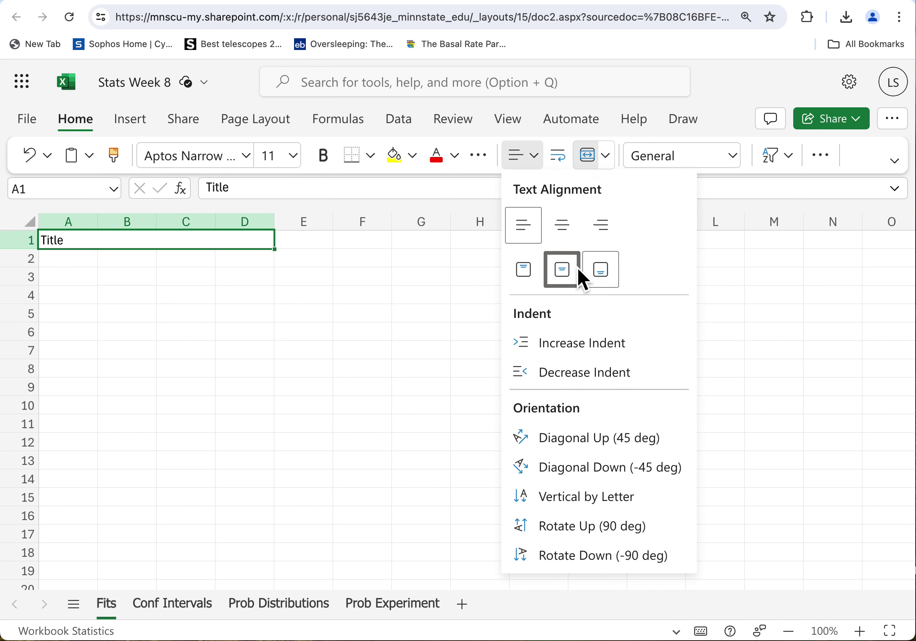
left_click(567, 230)
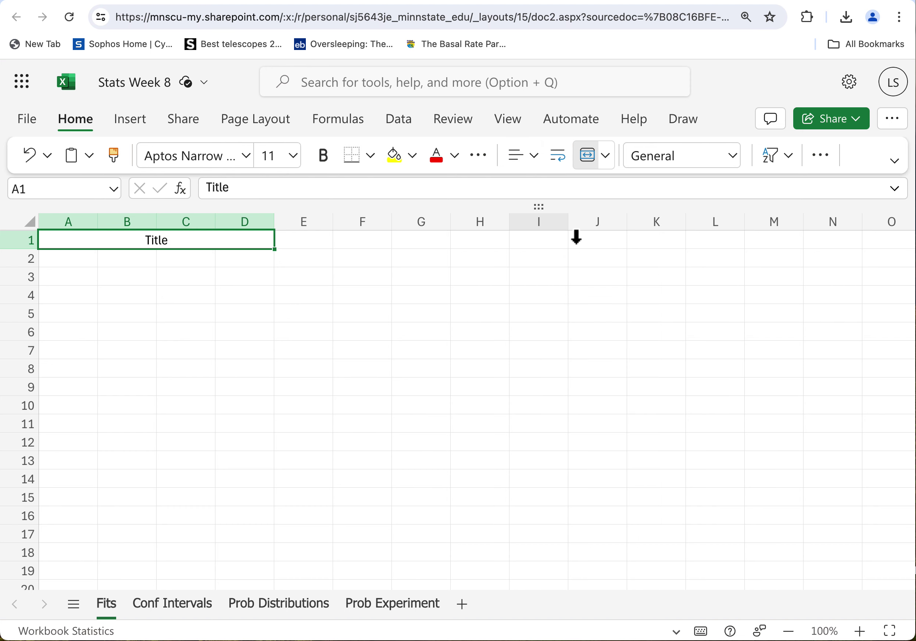
Make the merged Title header bold with yellow fill and a bottom border.
left_click(327, 156)
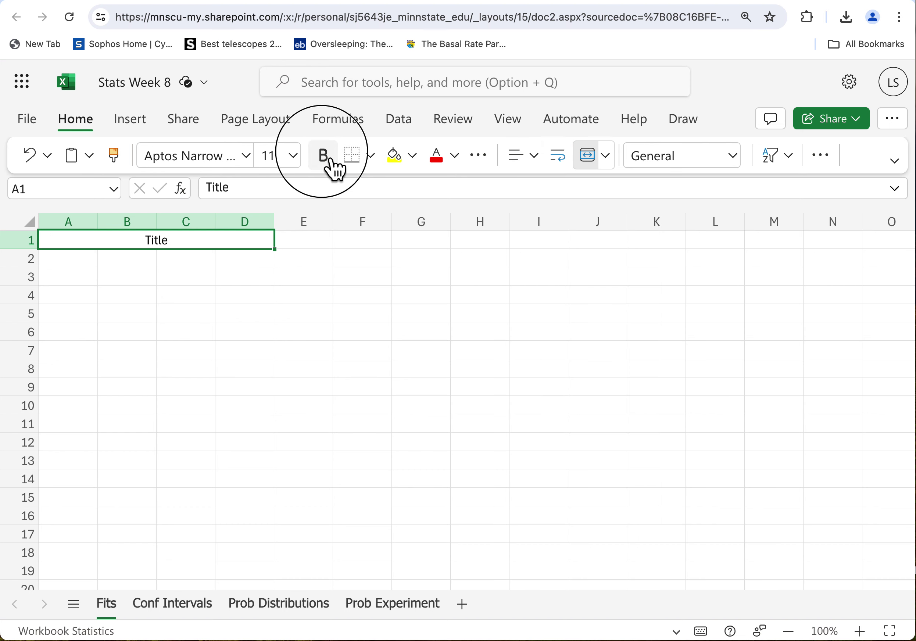
left_click(395, 157)
left_click(323, 302)
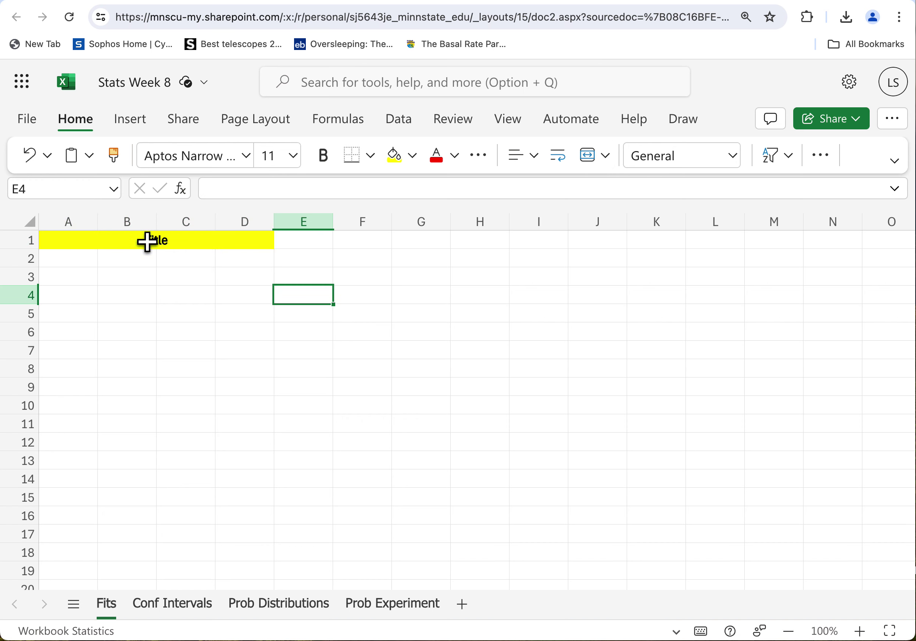
left_click(168, 243)
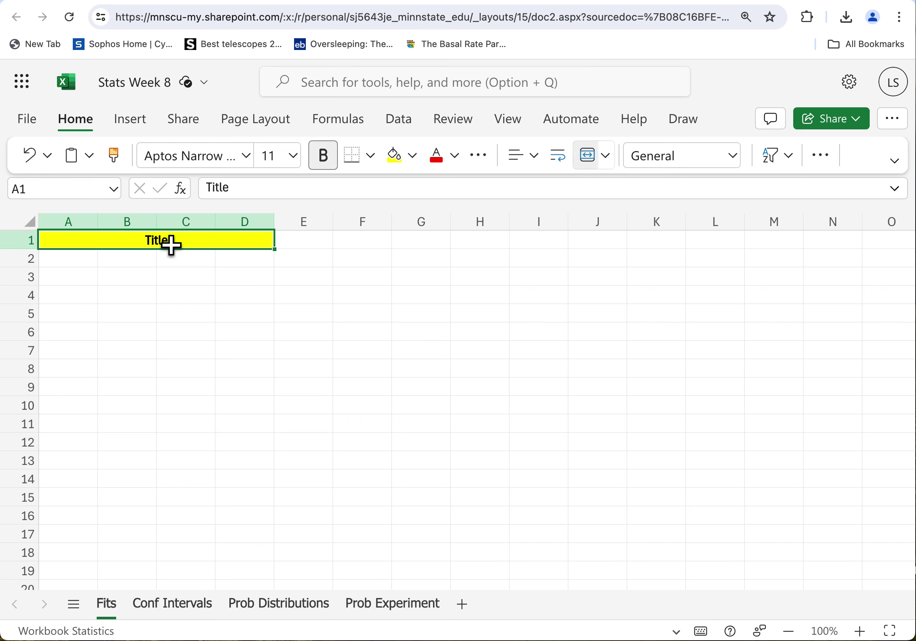
left_click(358, 163)
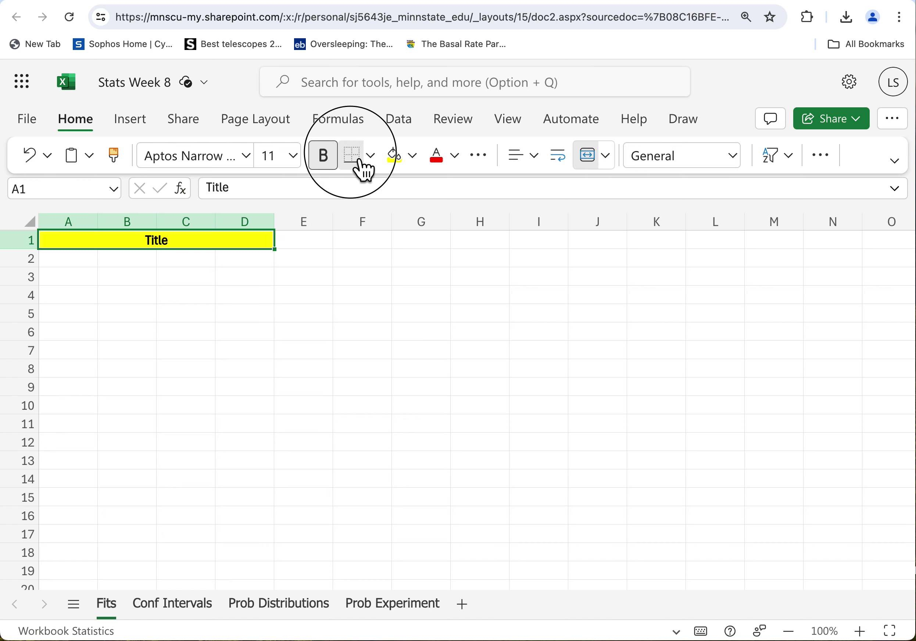
left_click(383, 335)
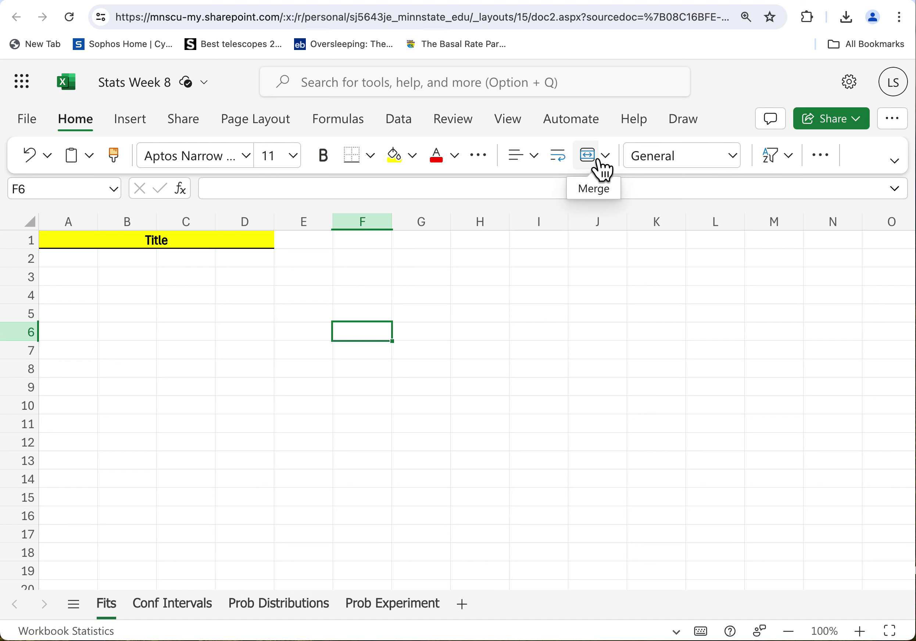
Check the Number Format list, then view the ribbon's extra commands and Format menu.
left_click(738, 159)
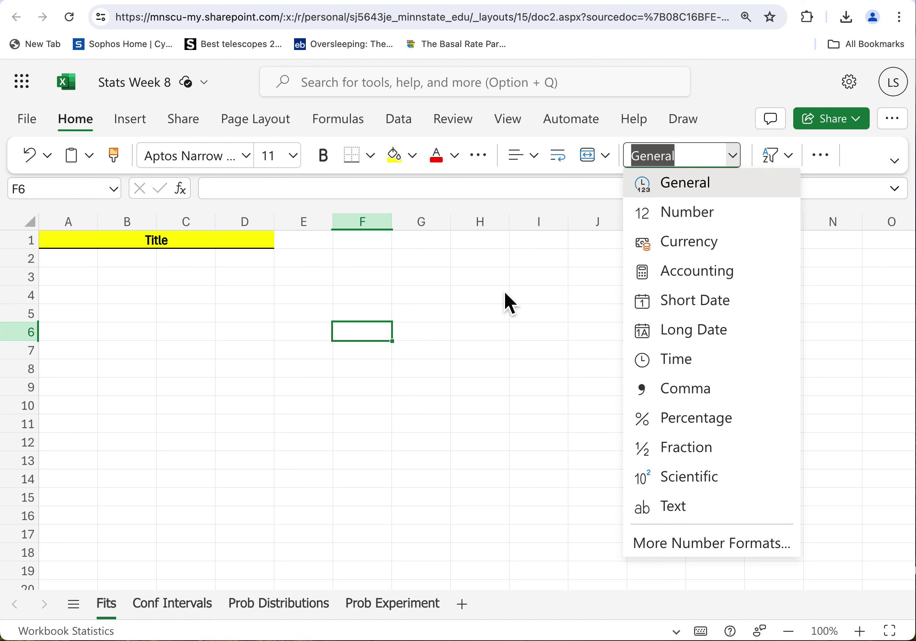
key("Escape")
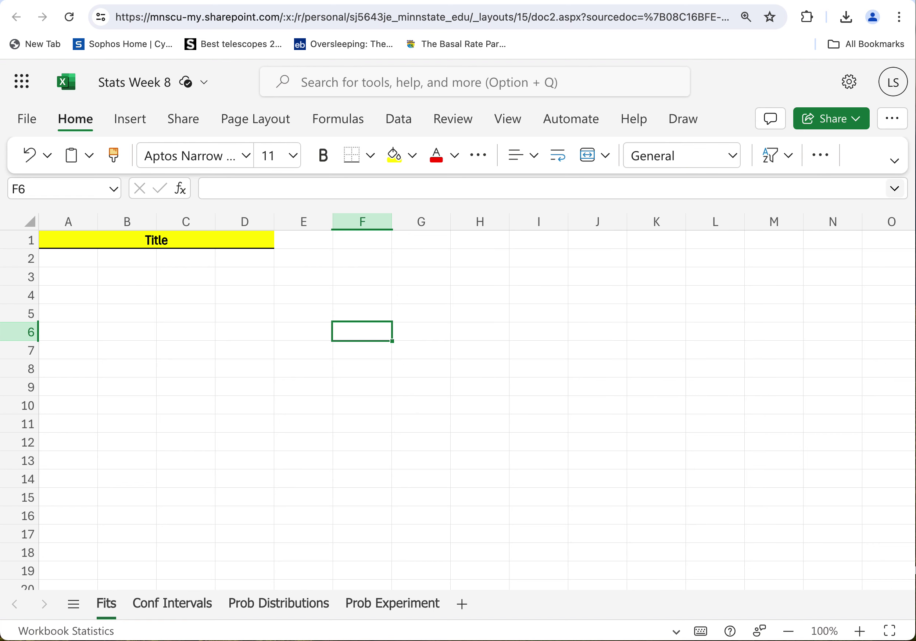
left_click(833, 161)
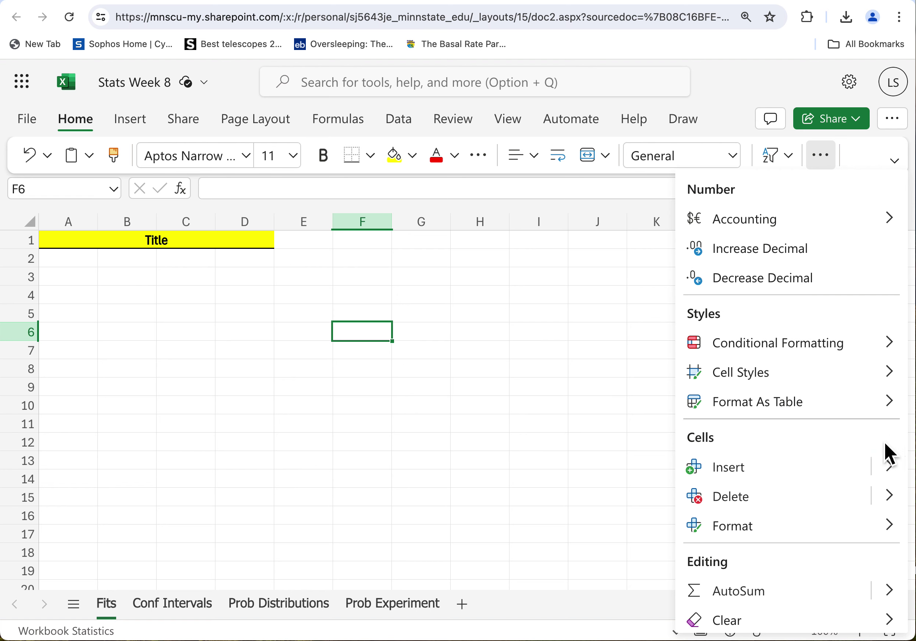
mouse_move(747, 526)
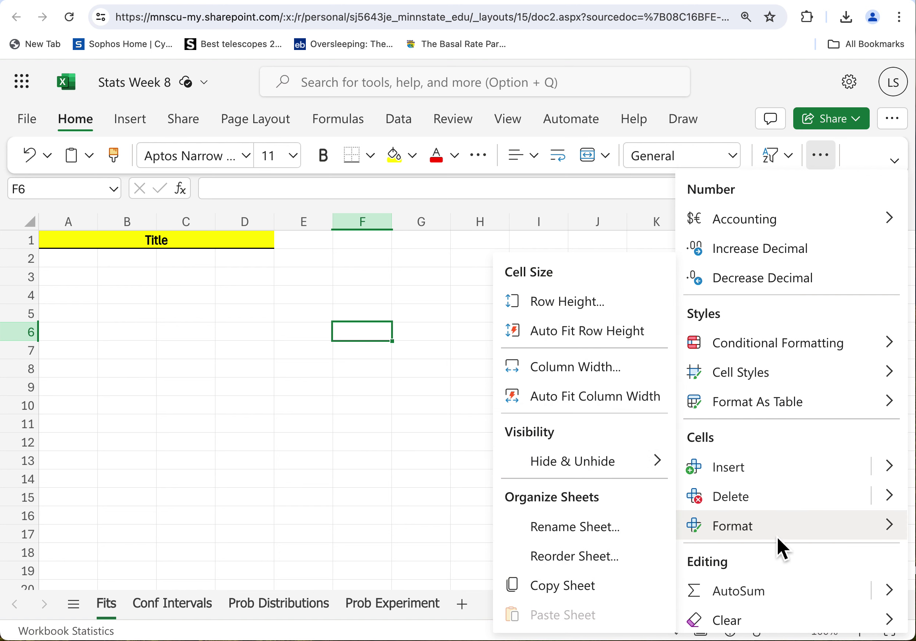
left_click(430, 506)
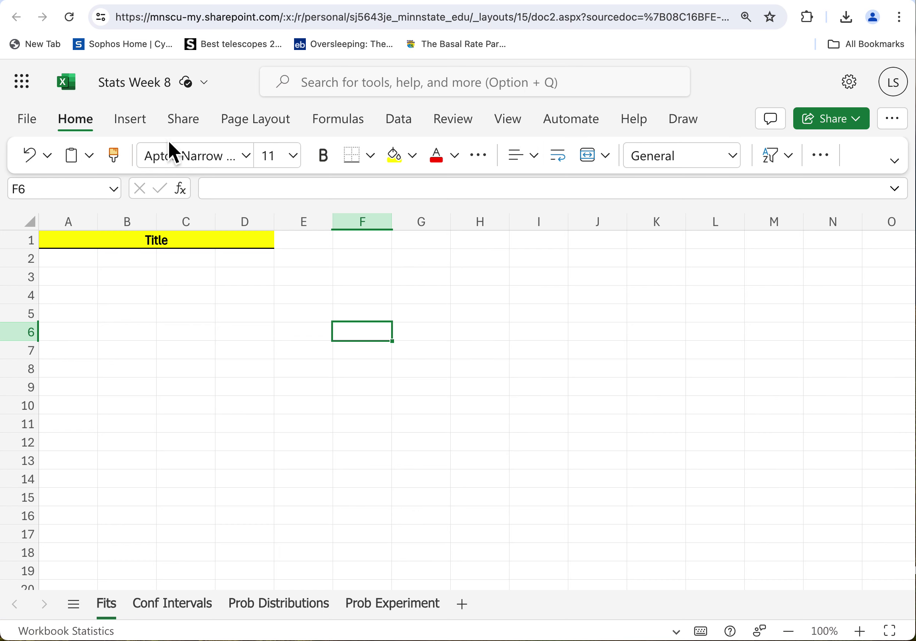
Browse the Insert chart-type gallery, then display the Share commands.
left_click(138, 124)
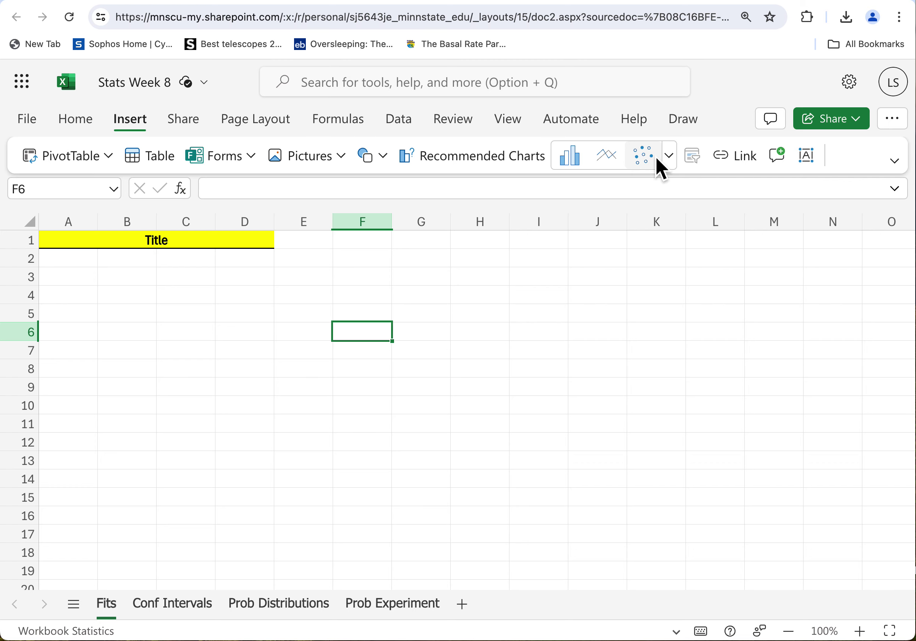
left_click(669, 157)
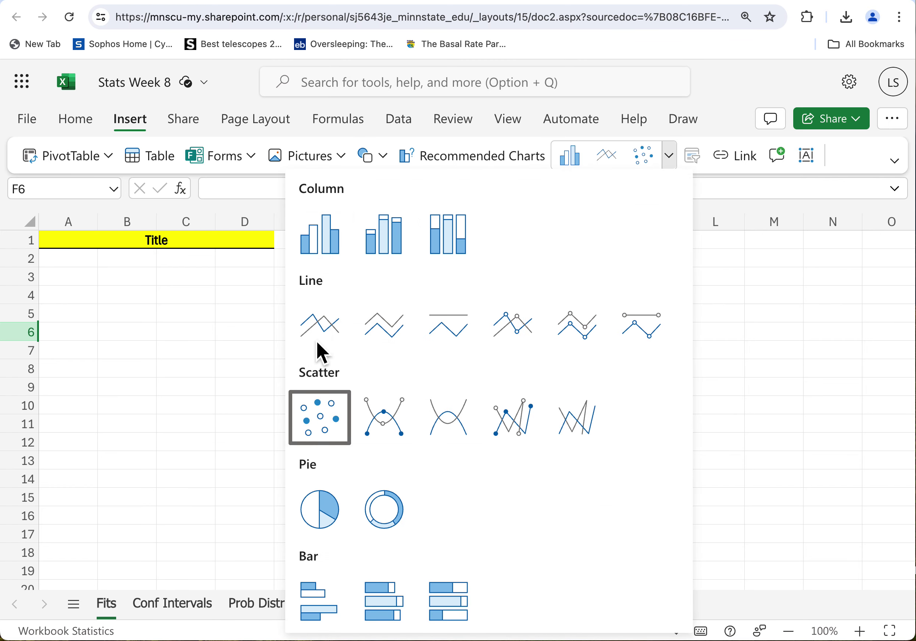
key("Escape")
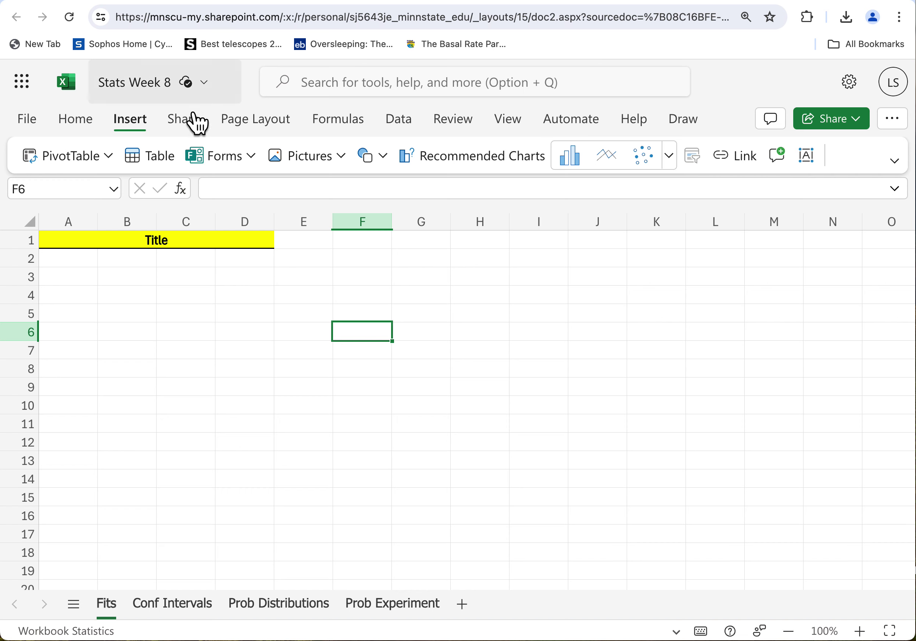
left_click(186, 125)
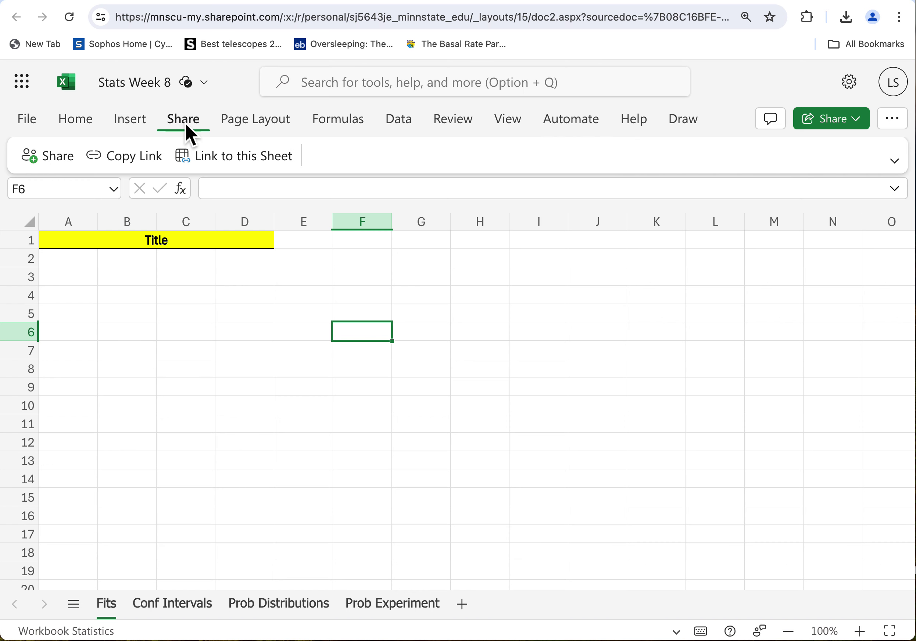
Try setting a print area on the single active cell, then cancel it.
left_click(261, 127)
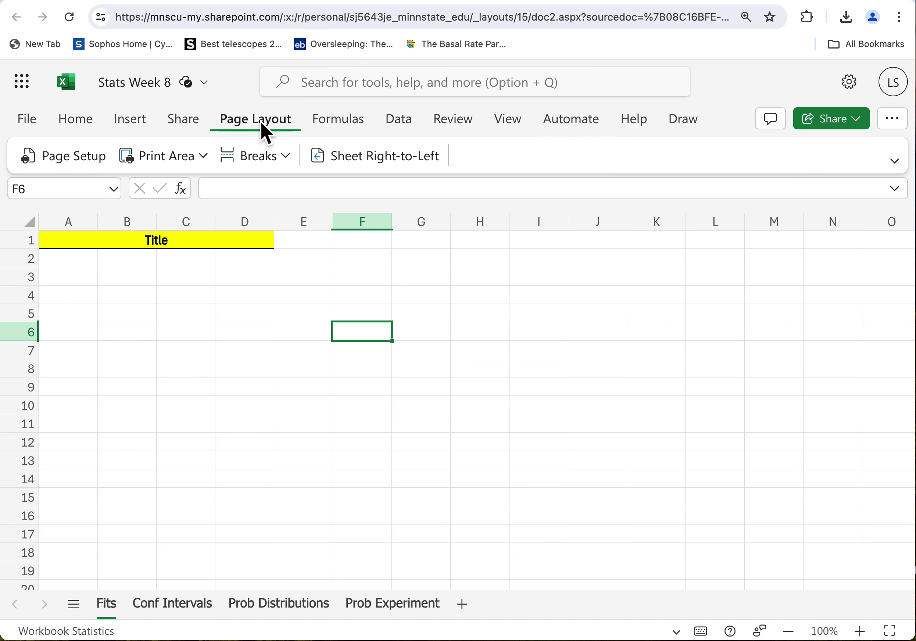
left_click(215, 164)
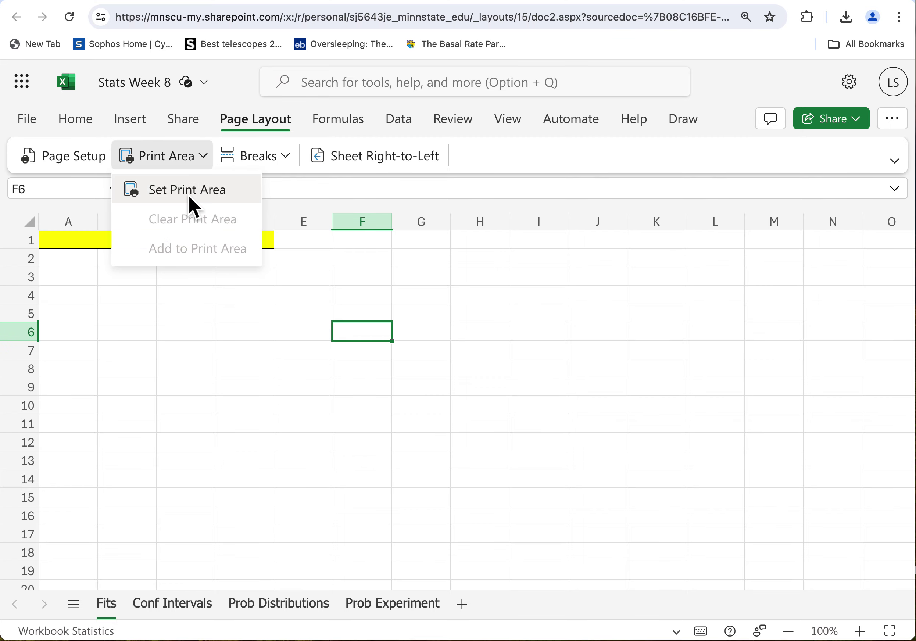
left_click(188, 195)
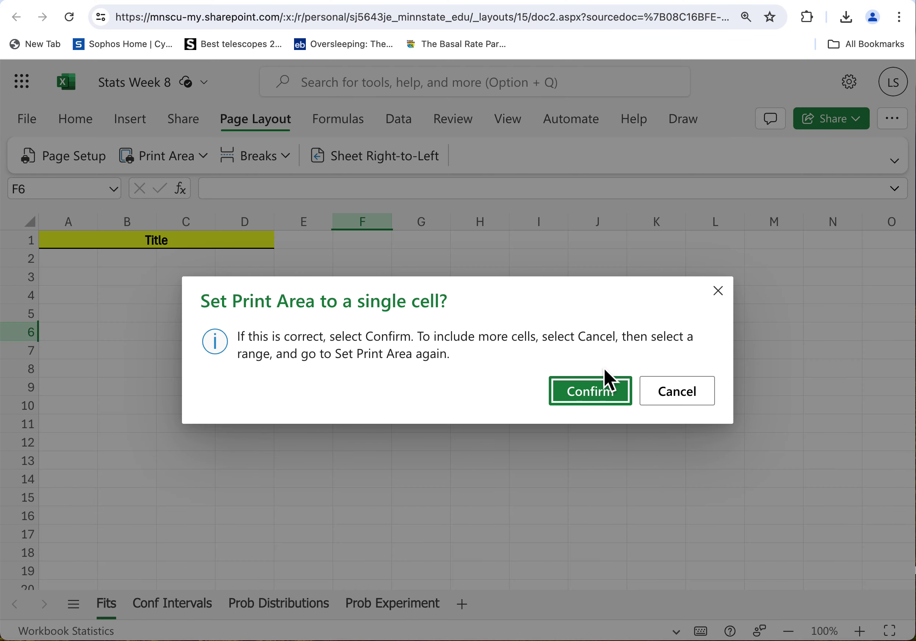
left_click(673, 395)
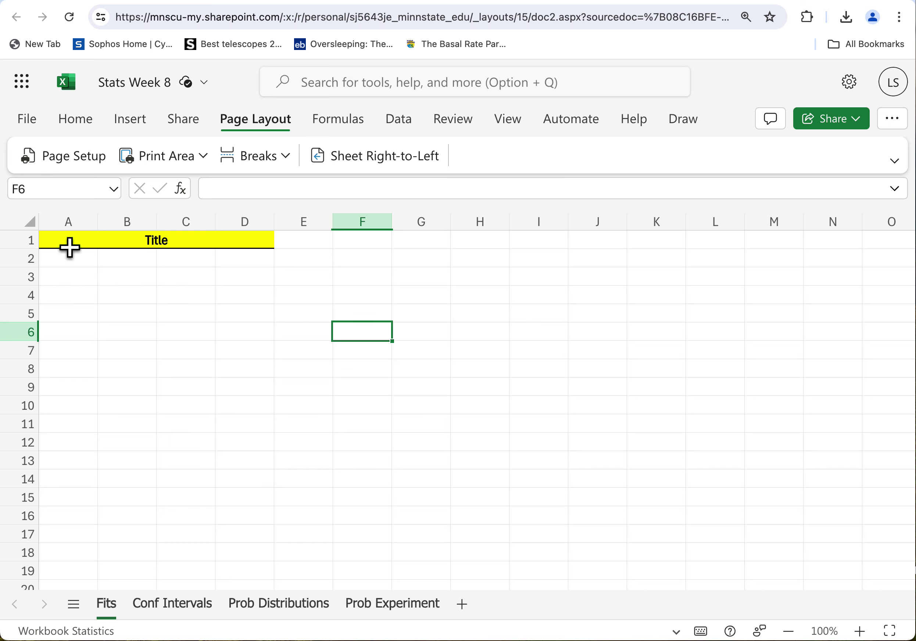
Select A1:D17 and set it as the Fits sheet's print area.
left_click_drag(69, 247, 241, 539)
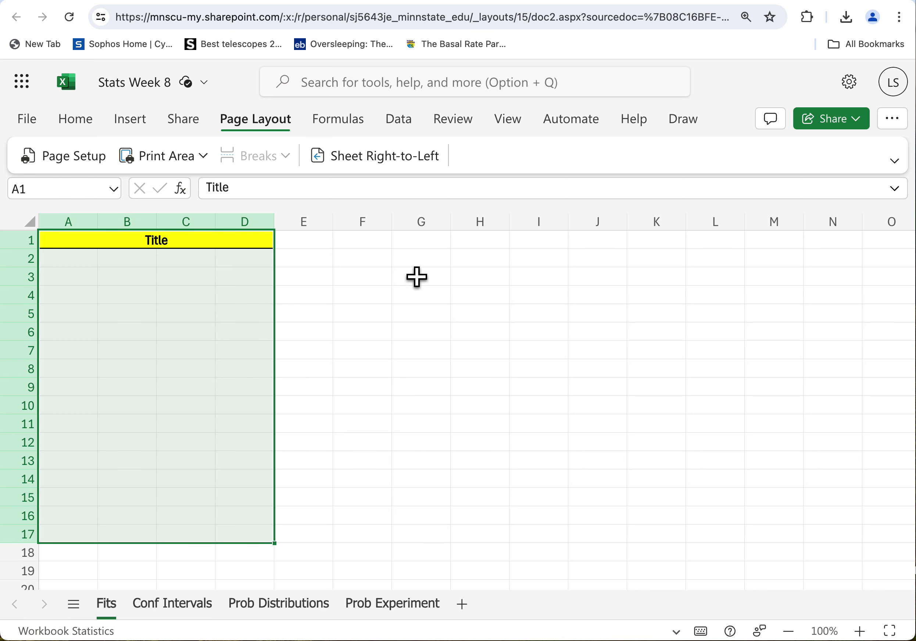
left_click(158, 162)
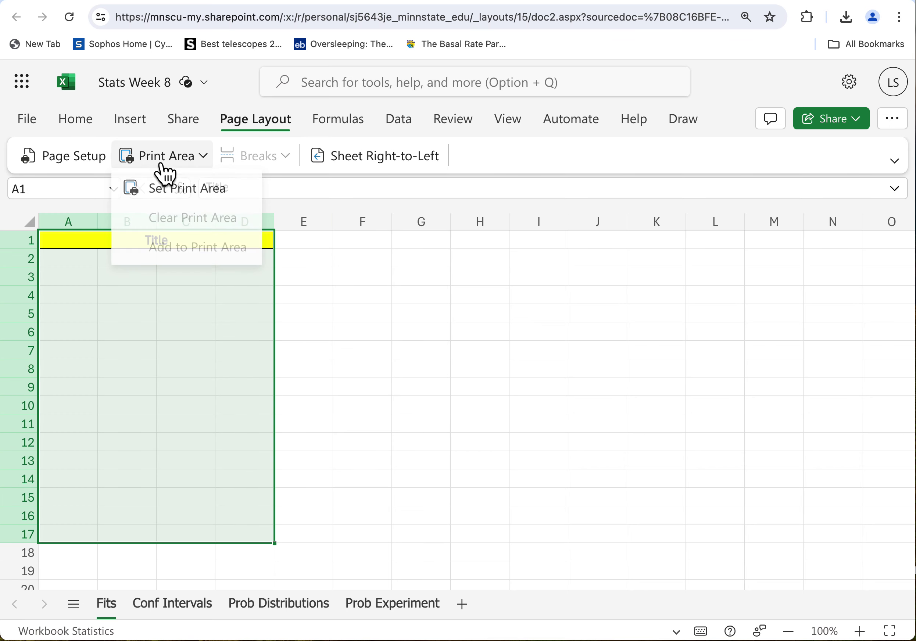
left_click(173, 193)
left_click(524, 424)
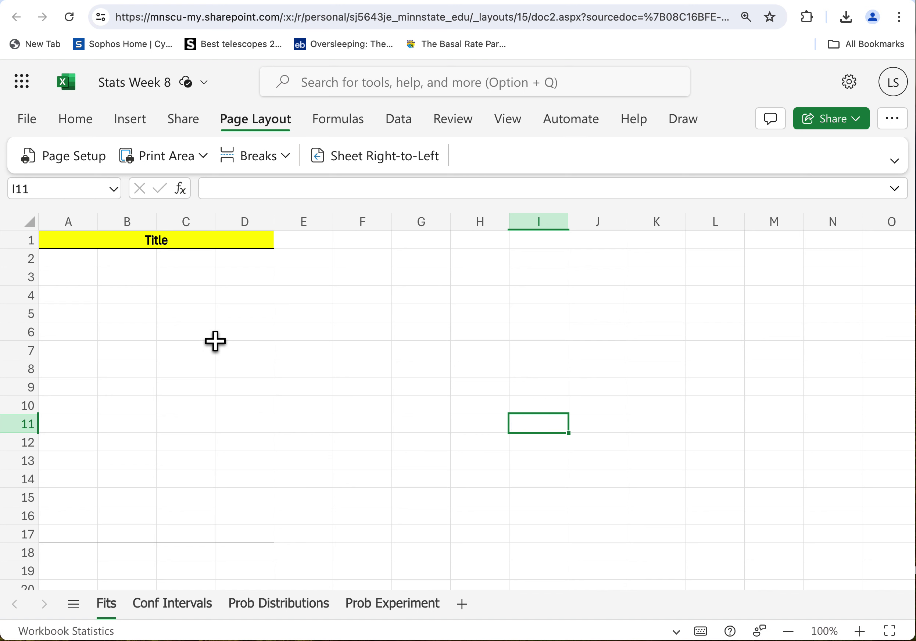
left_click(347, 120)
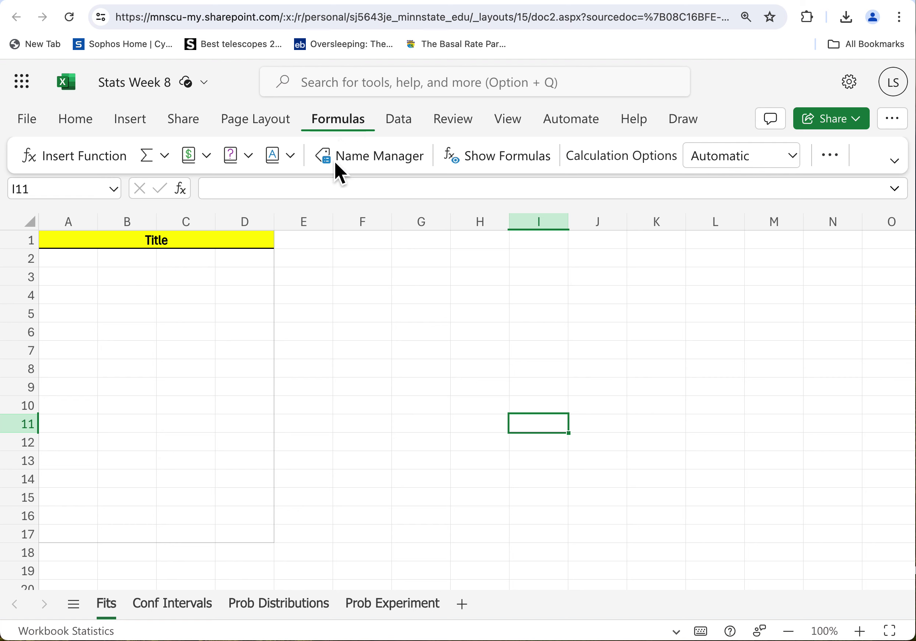
left_click(302, 164)
left_click(302, 165)
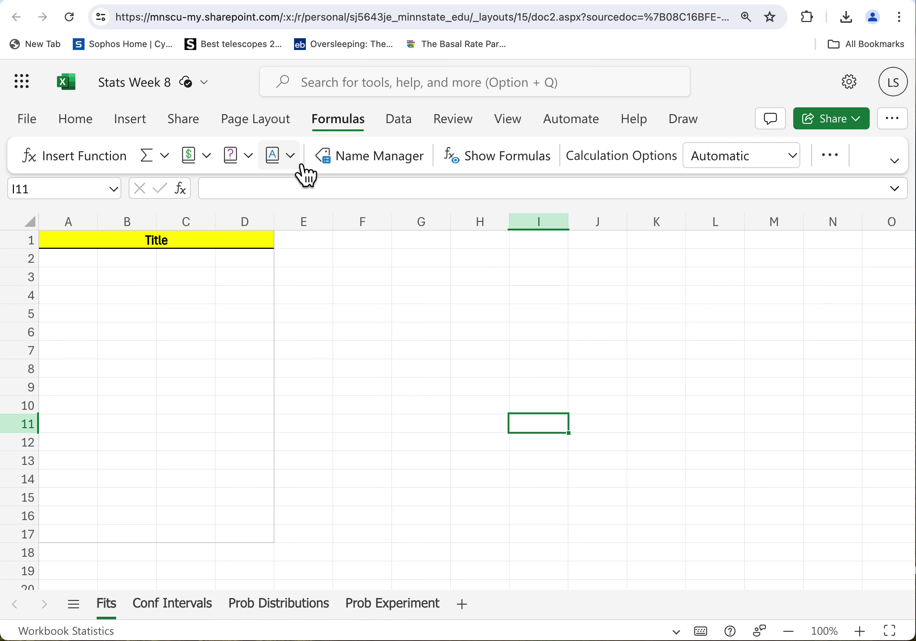
left_click(839, 164)
left_click(841, 168)
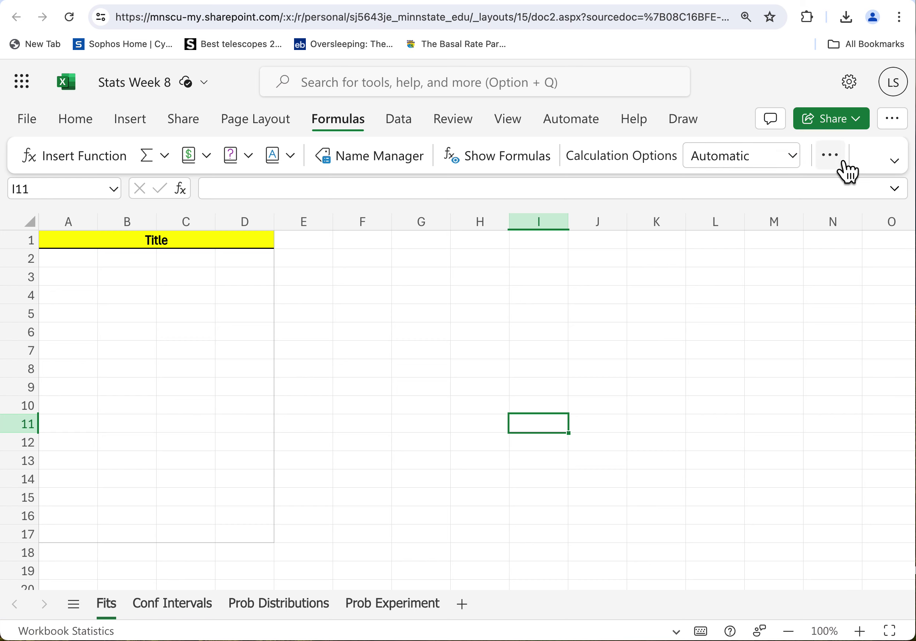
left_click(830, 155)
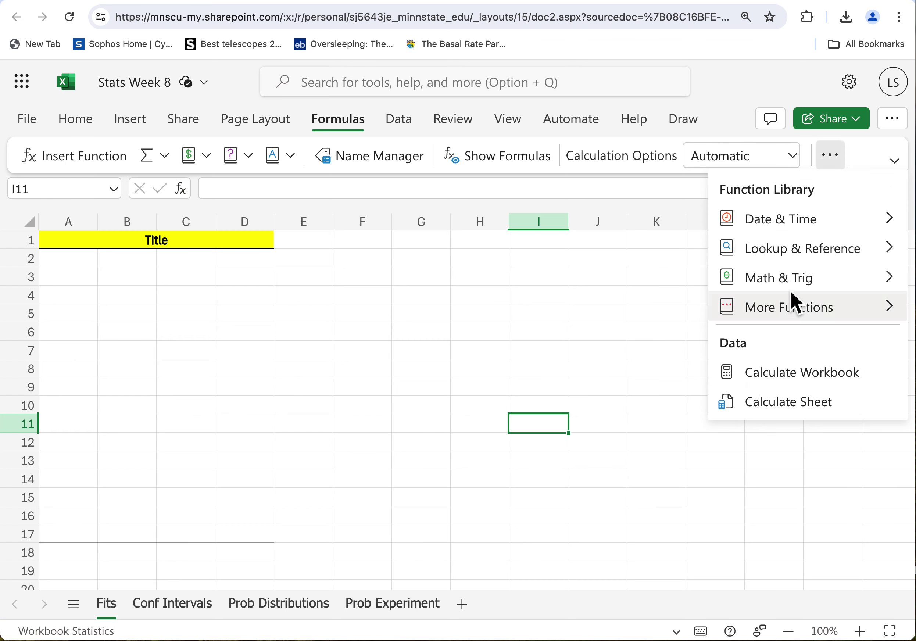
mouse_move(798, 287)
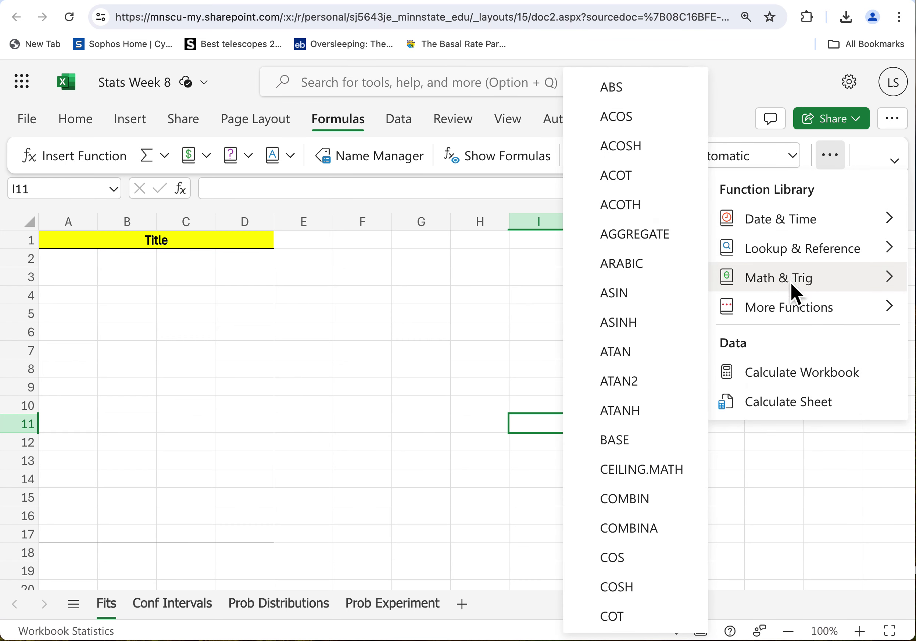
mouse_move(778, 313)
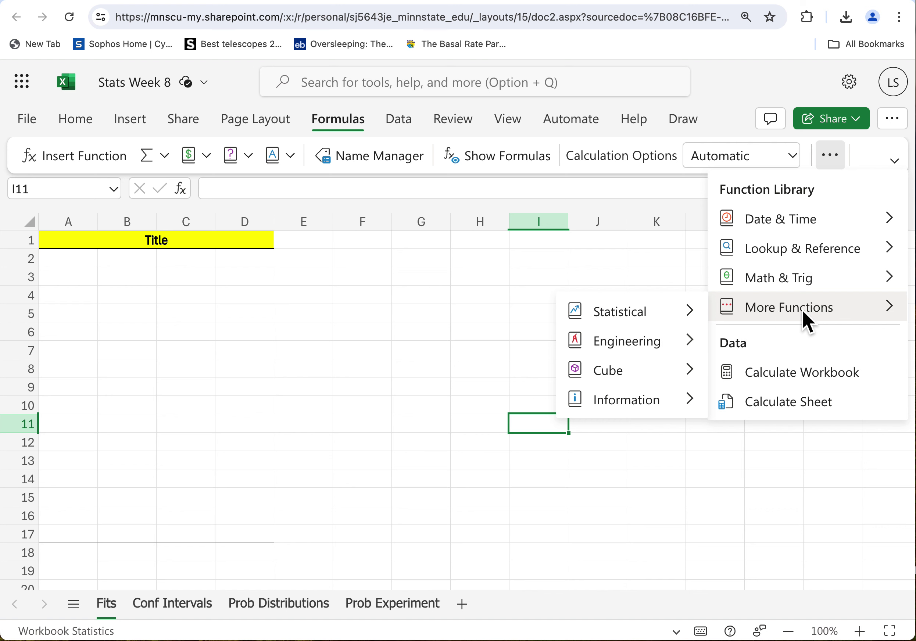
mouse_move(627, 313)
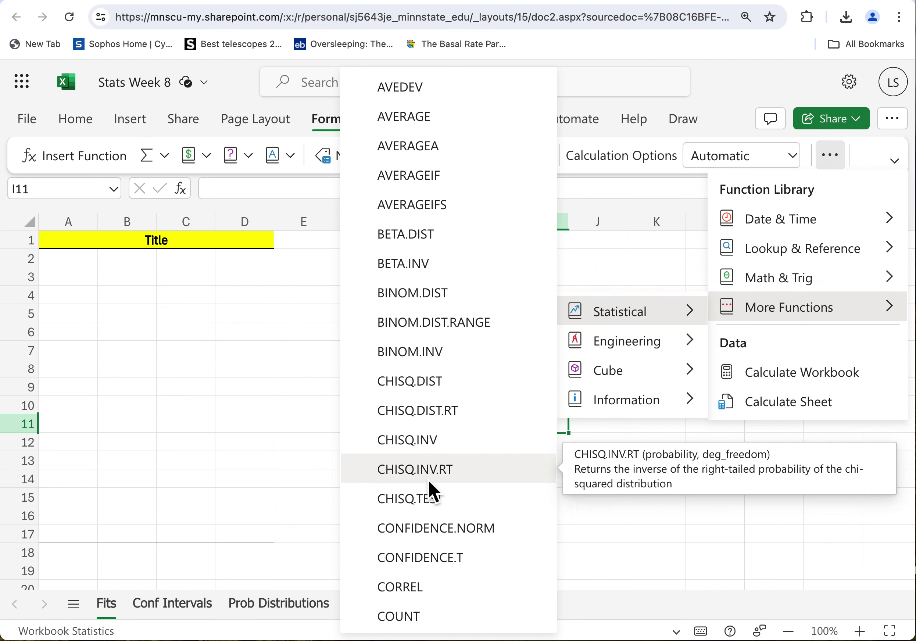
scroll(429, 486, "down", 2)
scroll(429, 409, "down", 2)
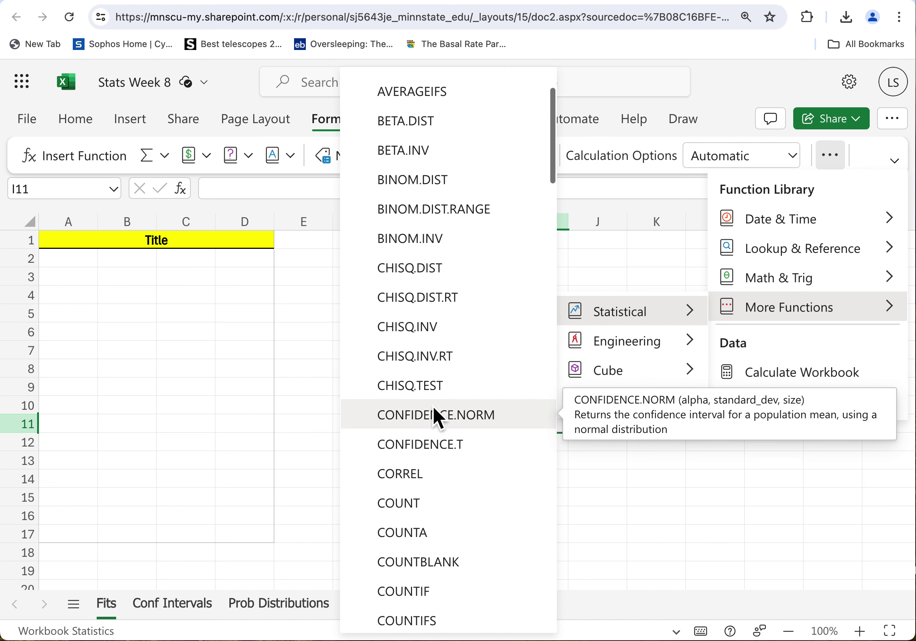
scroll(450, 454, "down", 3)
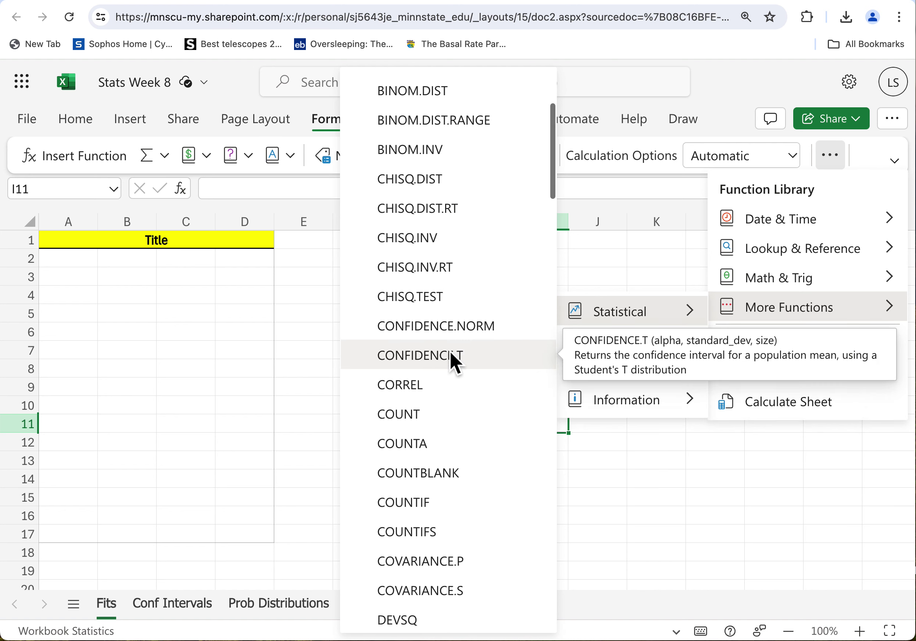
scroll(434, 392, "down", 10)
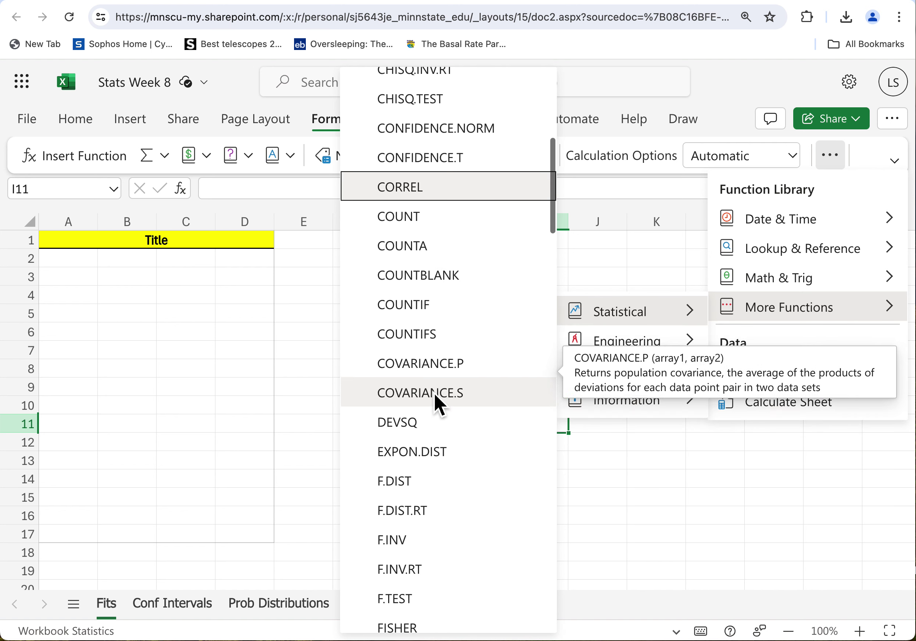
scroll(433, 392, "down", 5)
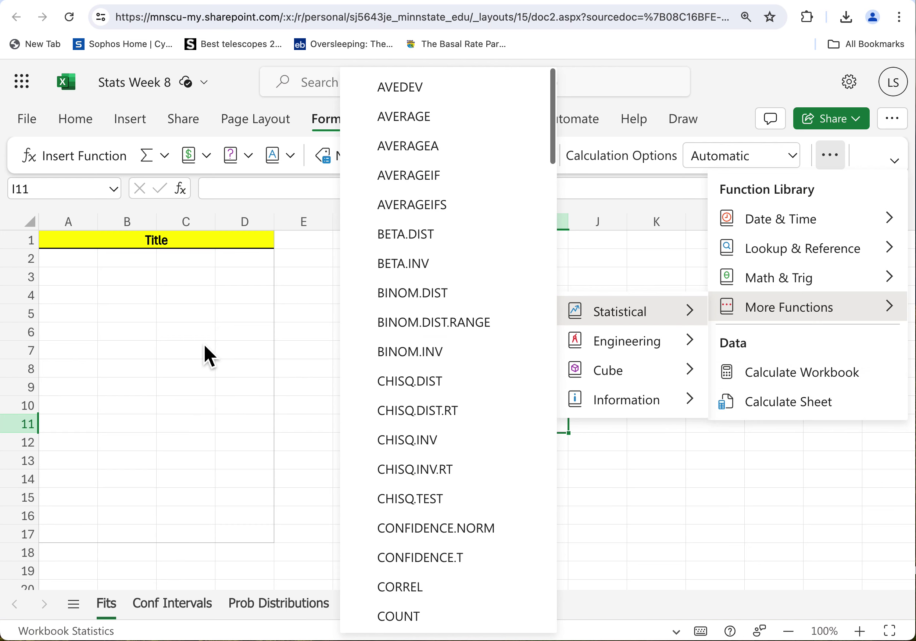
left_click(210, 348)
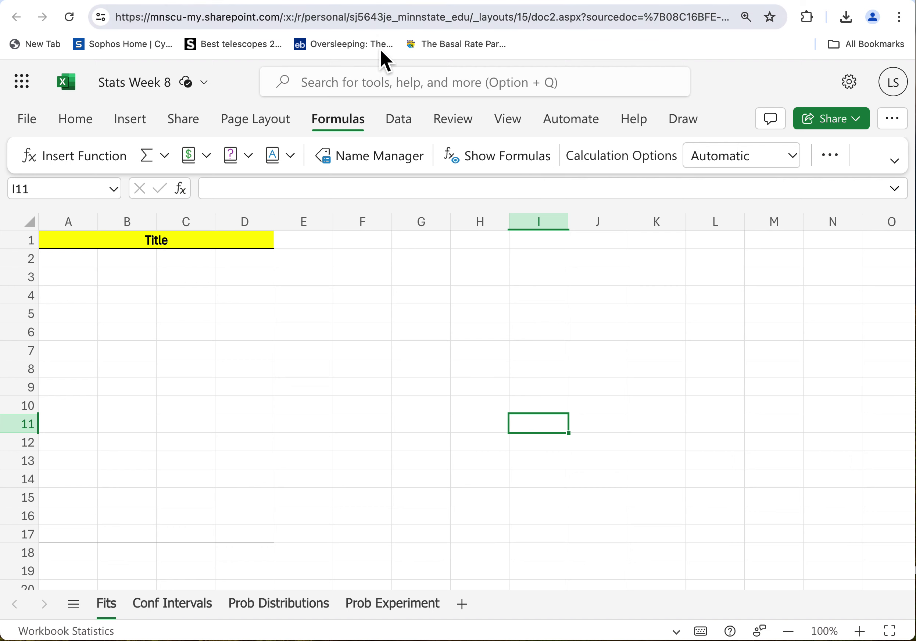
Make B3 the active cell and bring up the View settings.
left_click(403, 123)
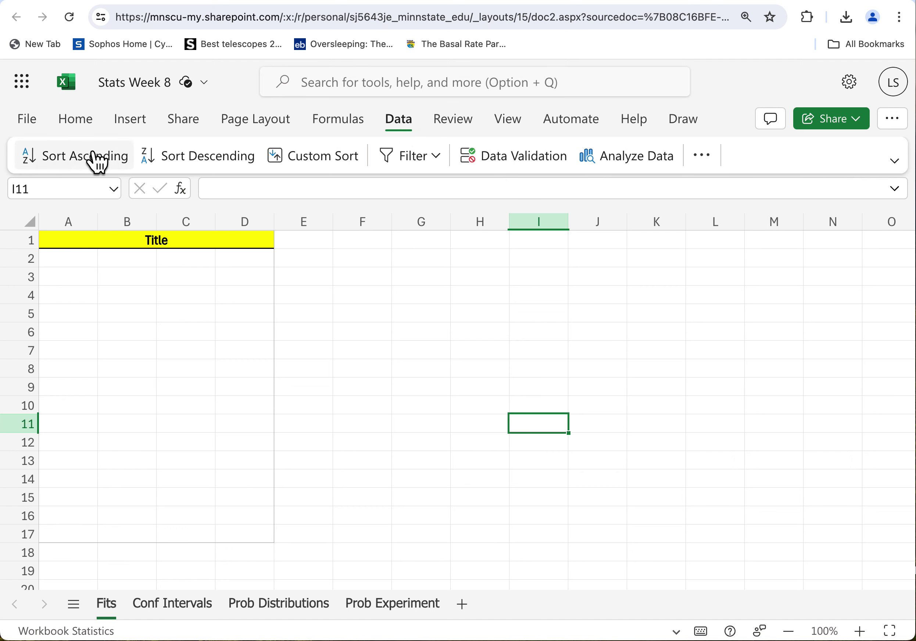
left_click(109, 277)
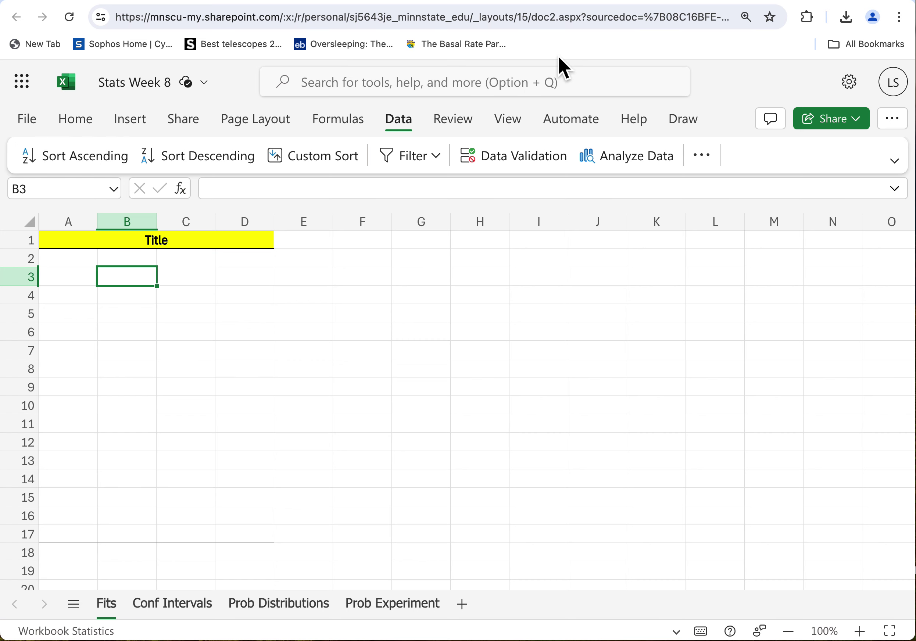
left_click(507, 123)
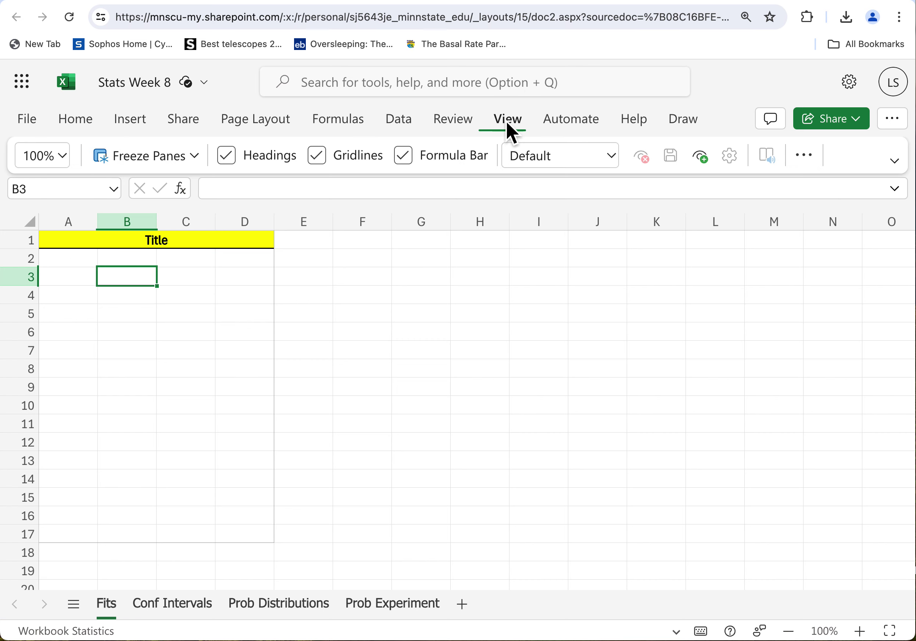
left_click(68, 159)
left_click(77, 277)
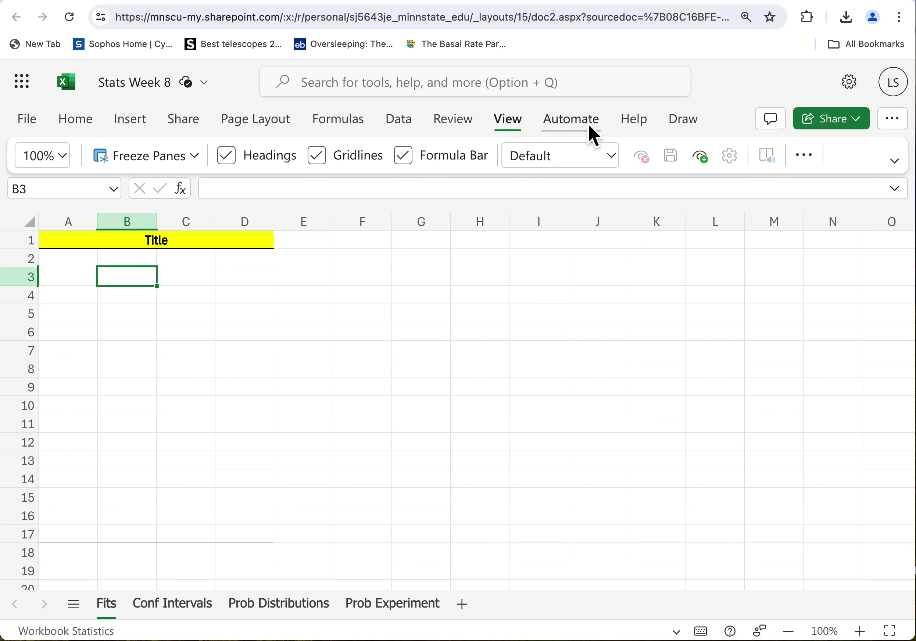
left_click(66, 156)
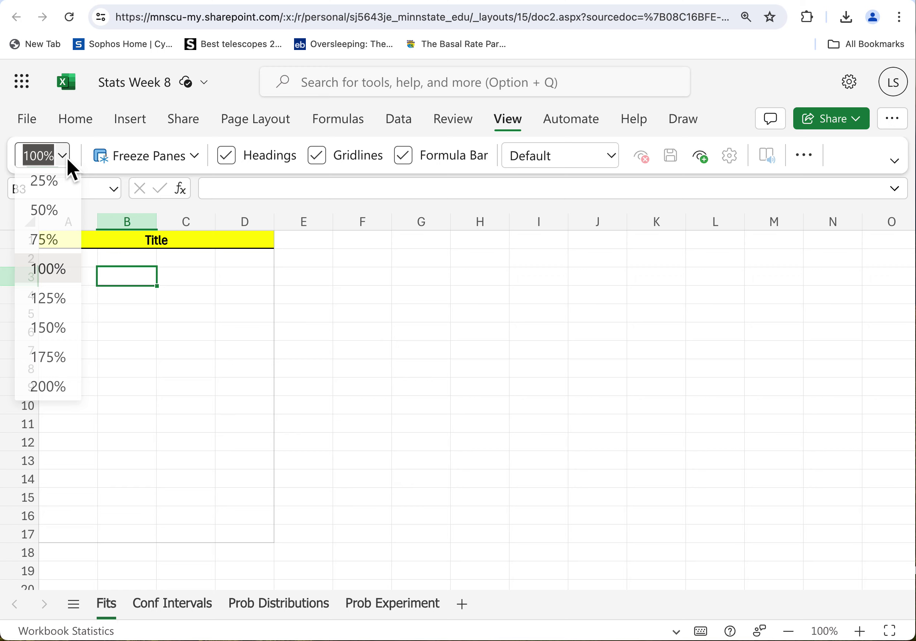
left_click(60, 219)
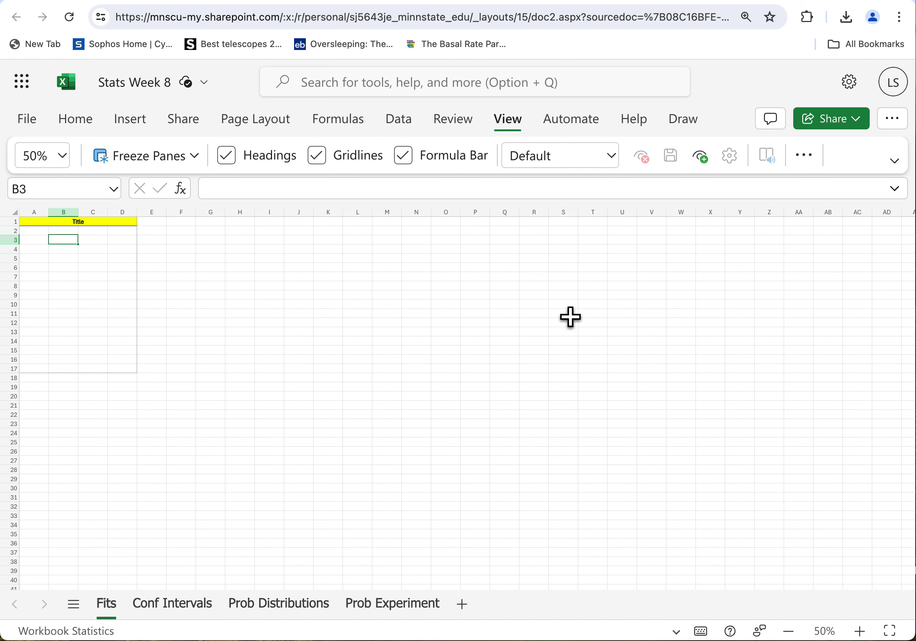
left_click(516, 125)
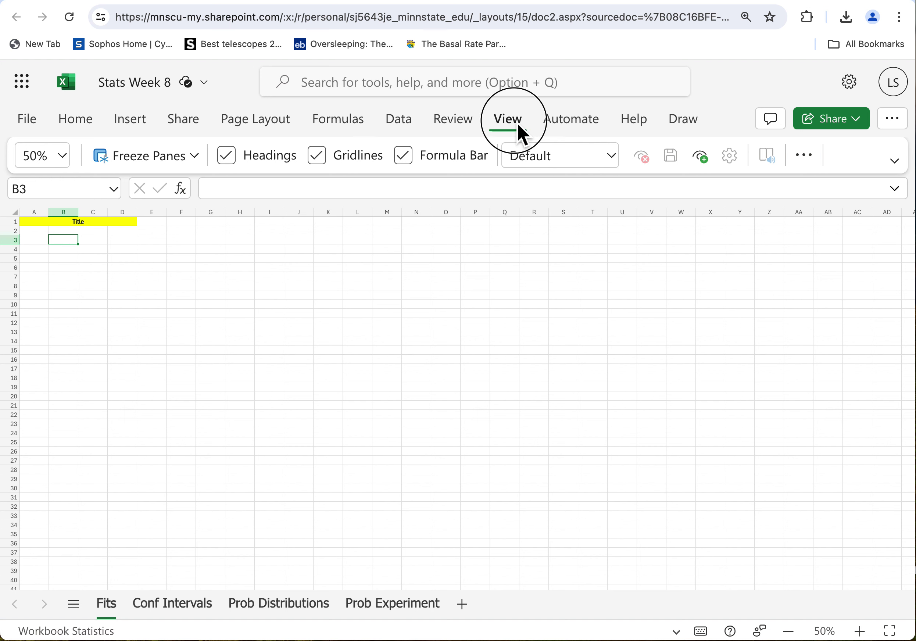
left_click(63, 156)
left_click(54, 283)
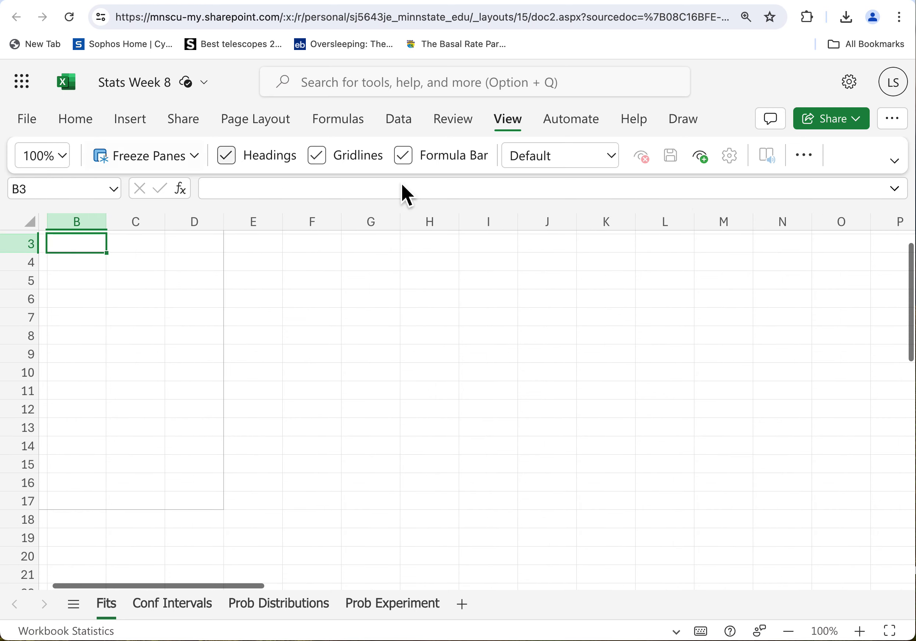
Show the Draw pens and highlighters, briefly checking the account panel and returning to cell F9.
left_click(688, 124)
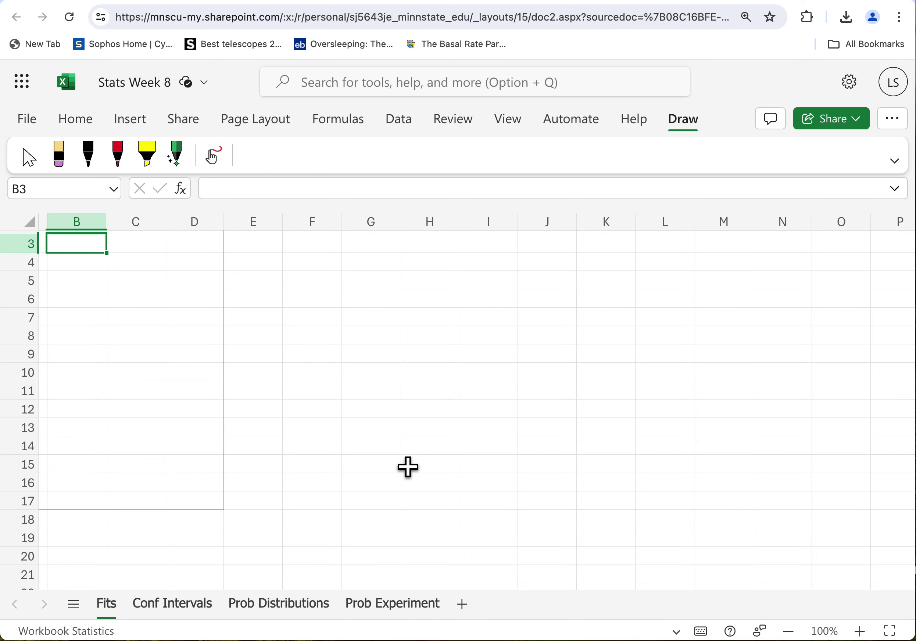
left_click(903, 89)
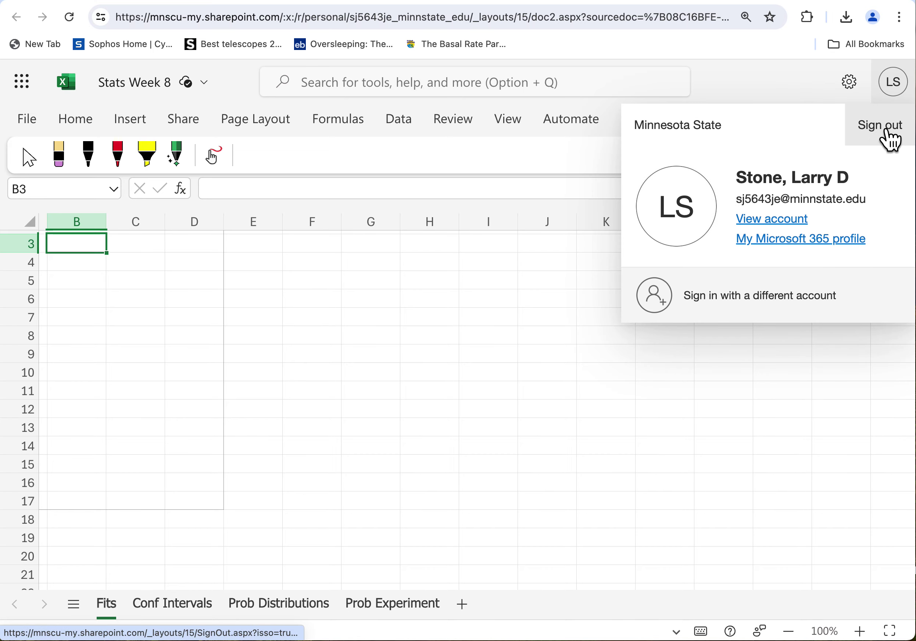
left_click(310, 356)
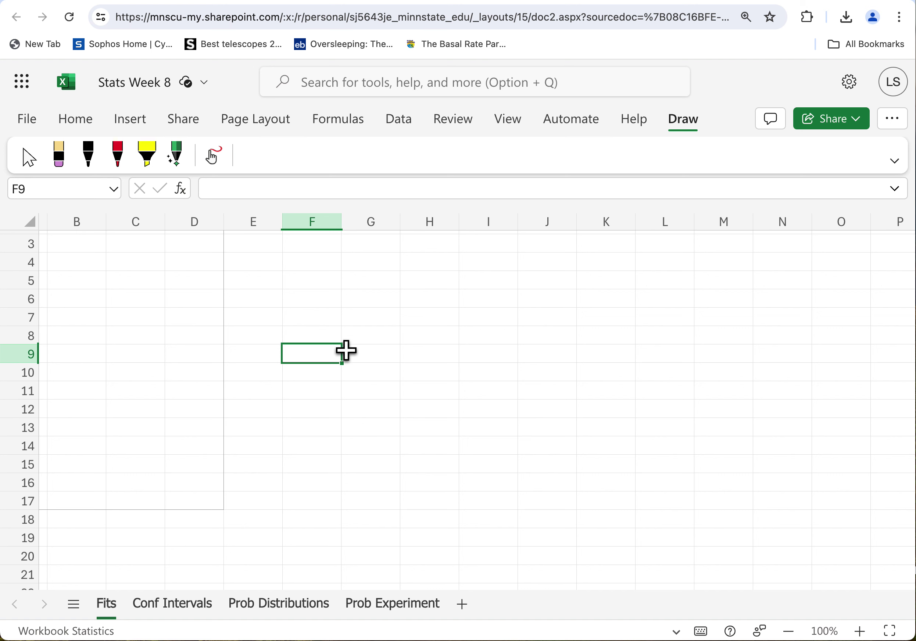